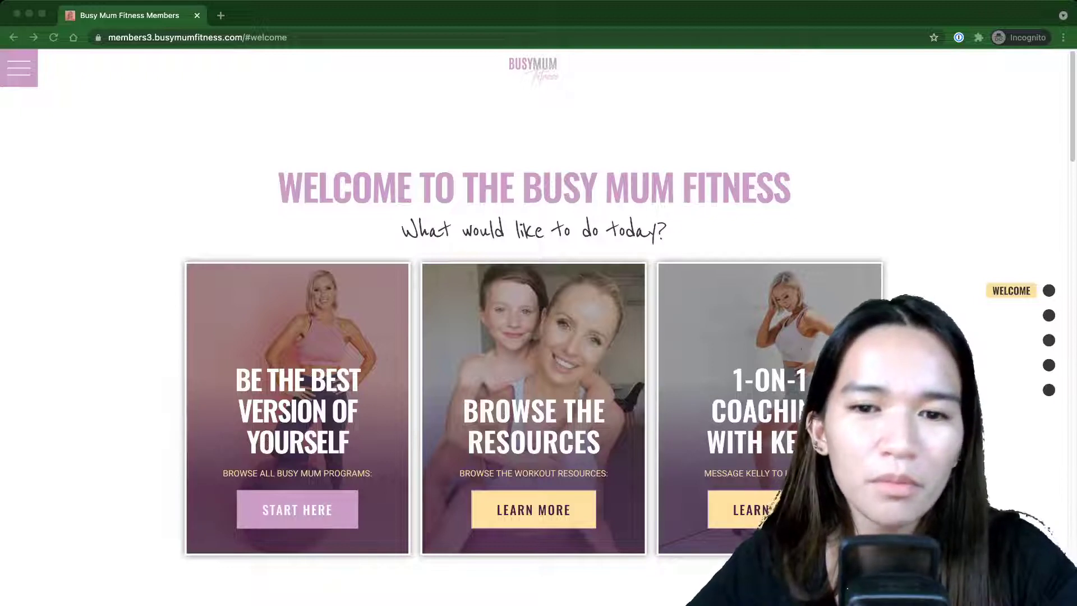
Open the 14 Day Fitness Challenge program from the members' welcome page.
key("super+Tab")
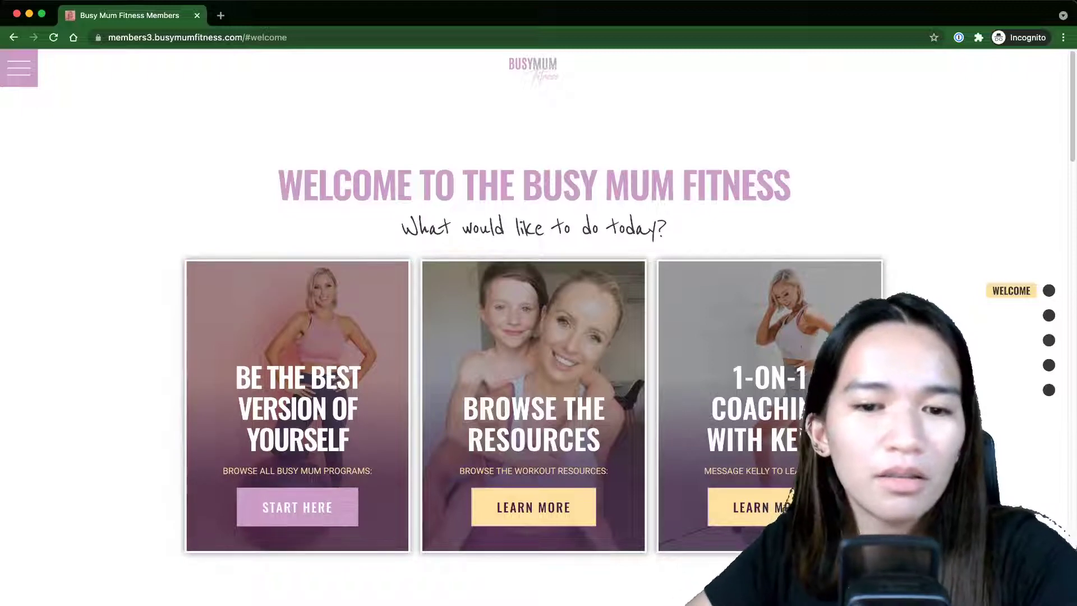
scroll(539, 326, "down", 2)
left_click(487, 470)
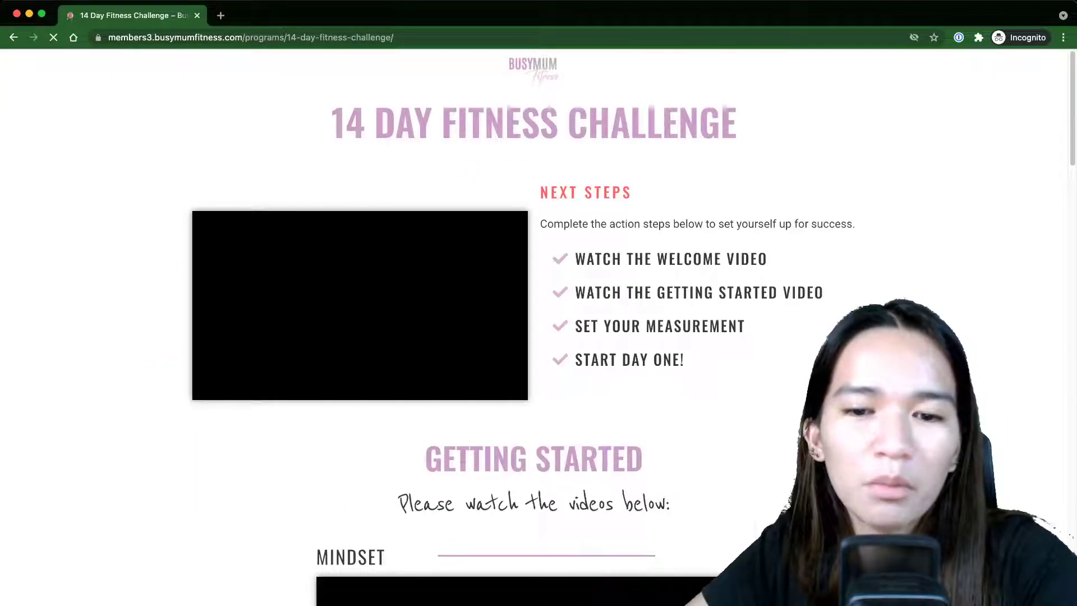
Look through the program page down to the grid of daily trainings and examine its cards.
scroll(533, 326, "down", 20)
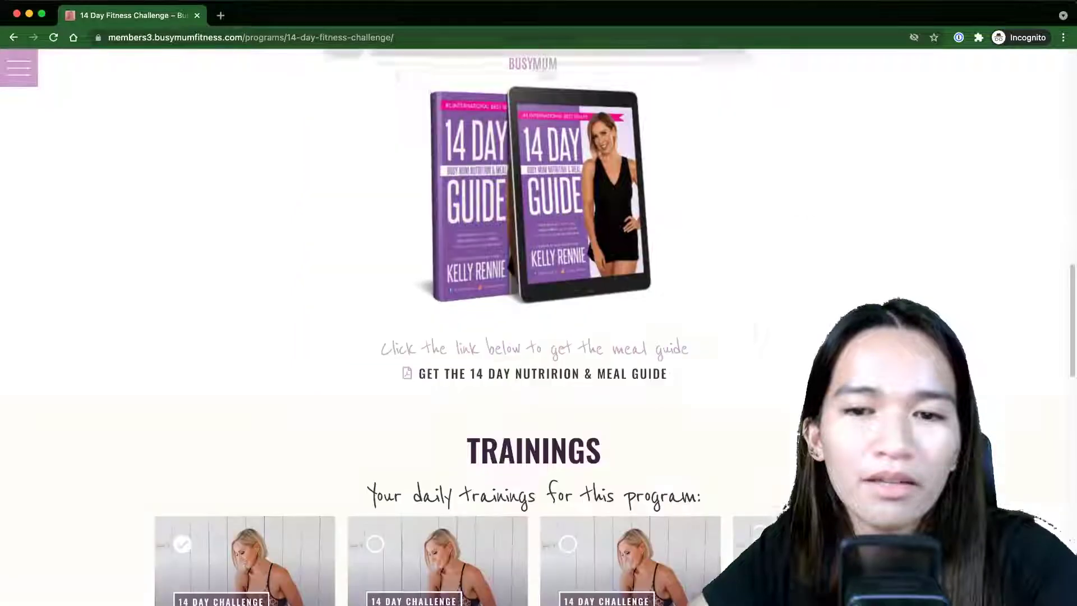
scroll(533, 325, "down", 8)
scroll(533, 325, "up", 2)
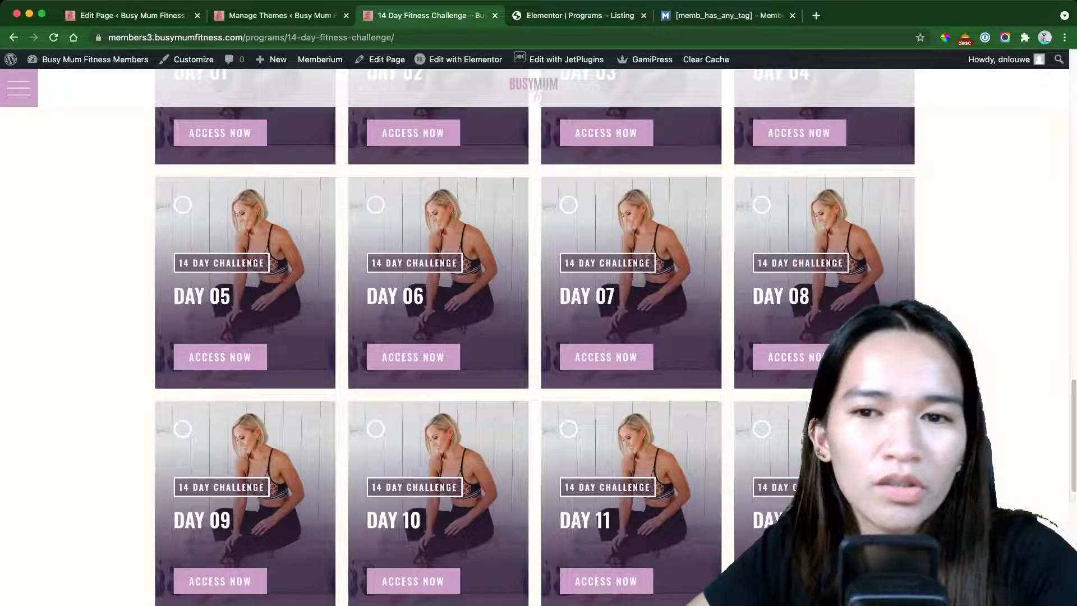
scroll(533, 337, "up", 2)
scroll(533, 336, "up", 3)
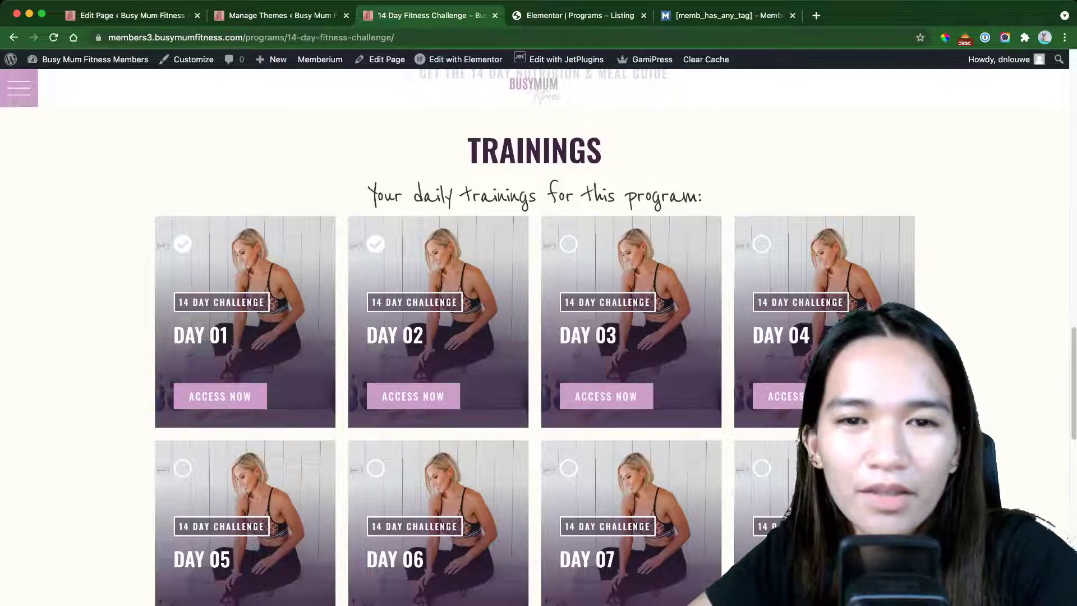
Open the 14 Day - Listing item template for editing in a separate browser tab.
mouse_move(566, 59)
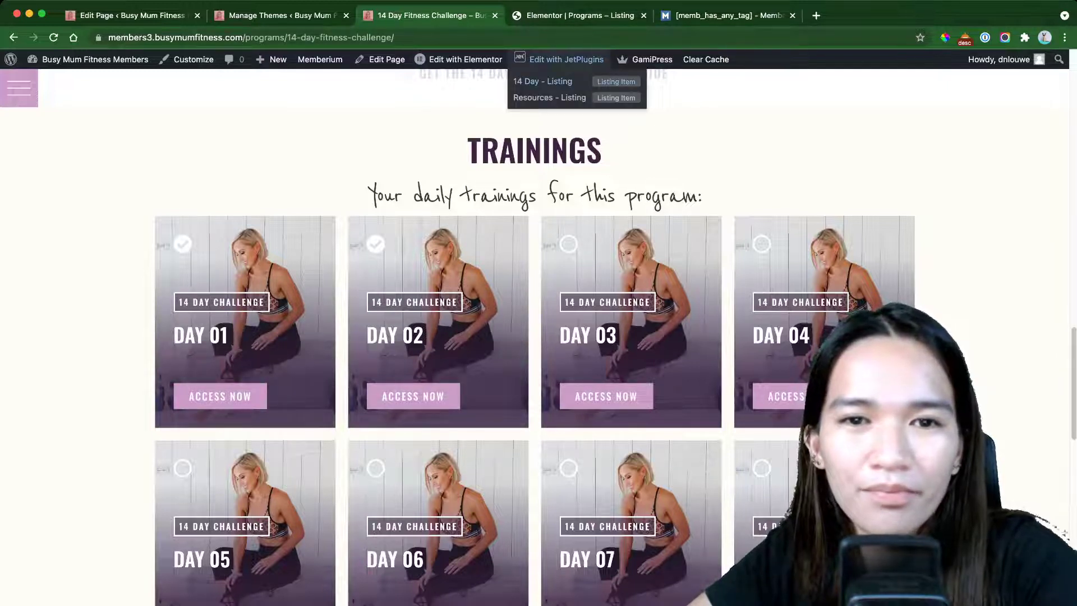
left_click(542, 81, "super")
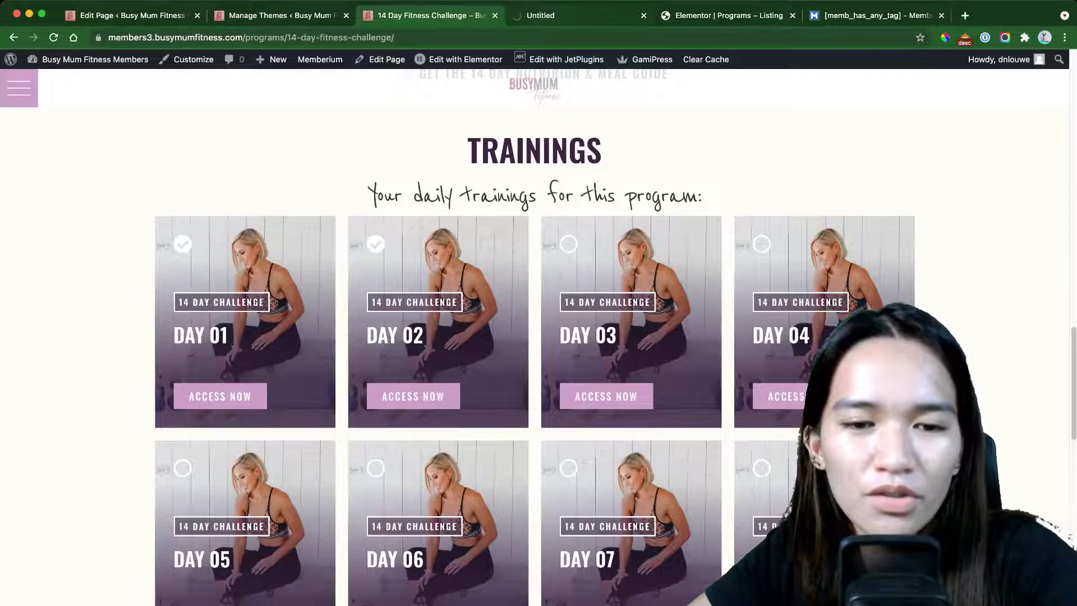
left_click(561, 15)
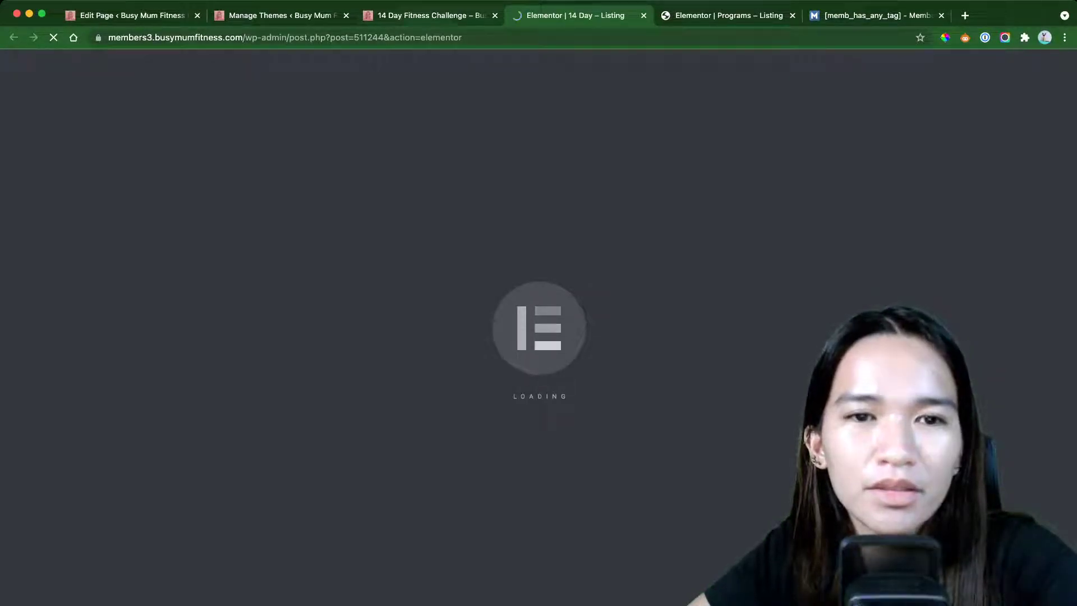
key("ctrl+shift+Tab")
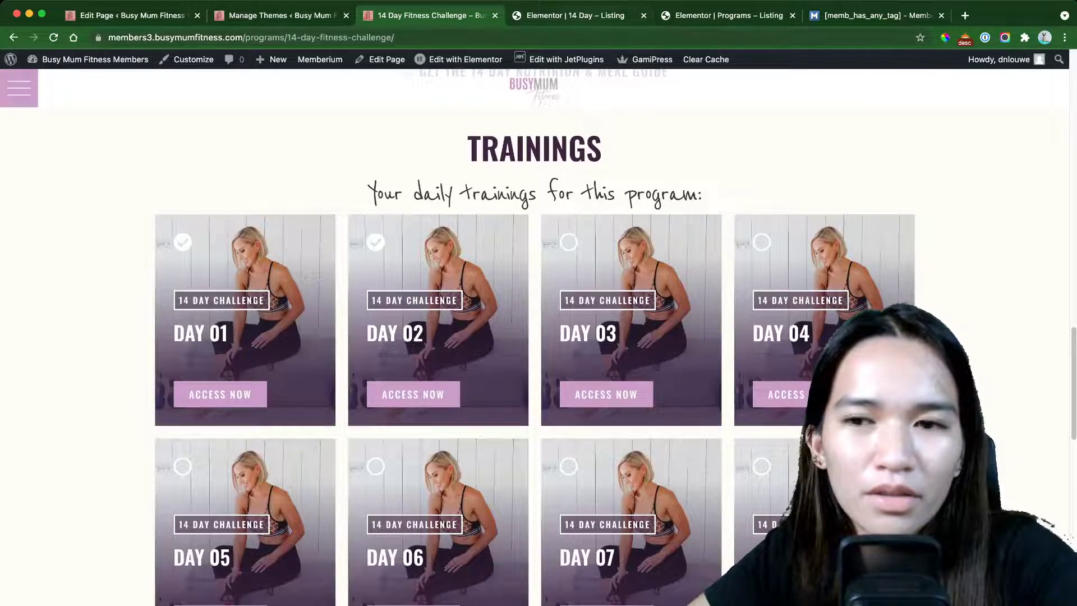
key("ctrl+Tab")
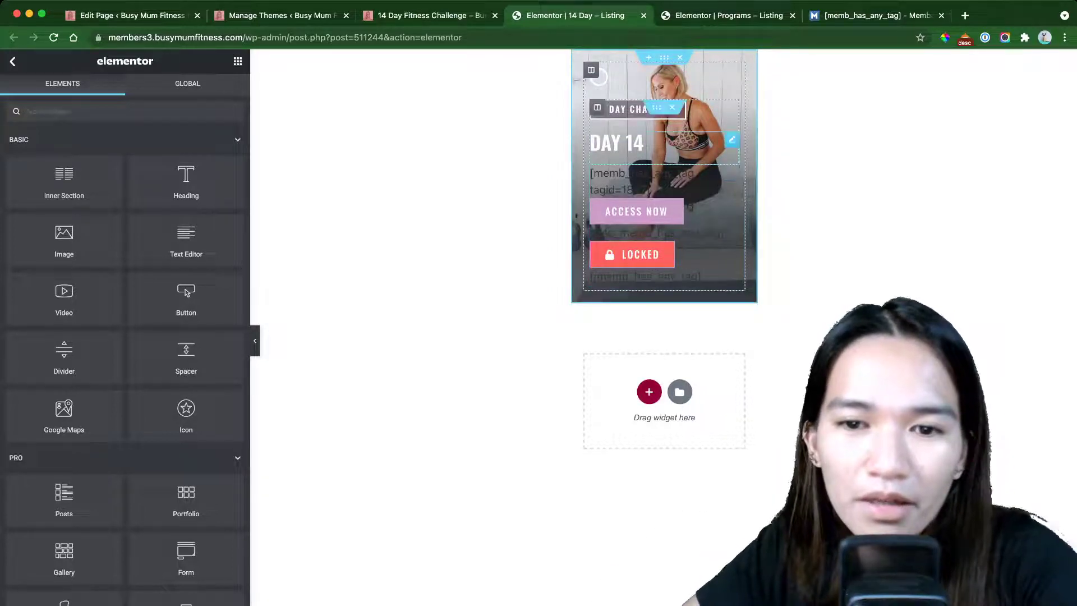
Show the Navigator for the listing template, place it beside the widget settings and enlarge the page view.
right_click(649, 156)
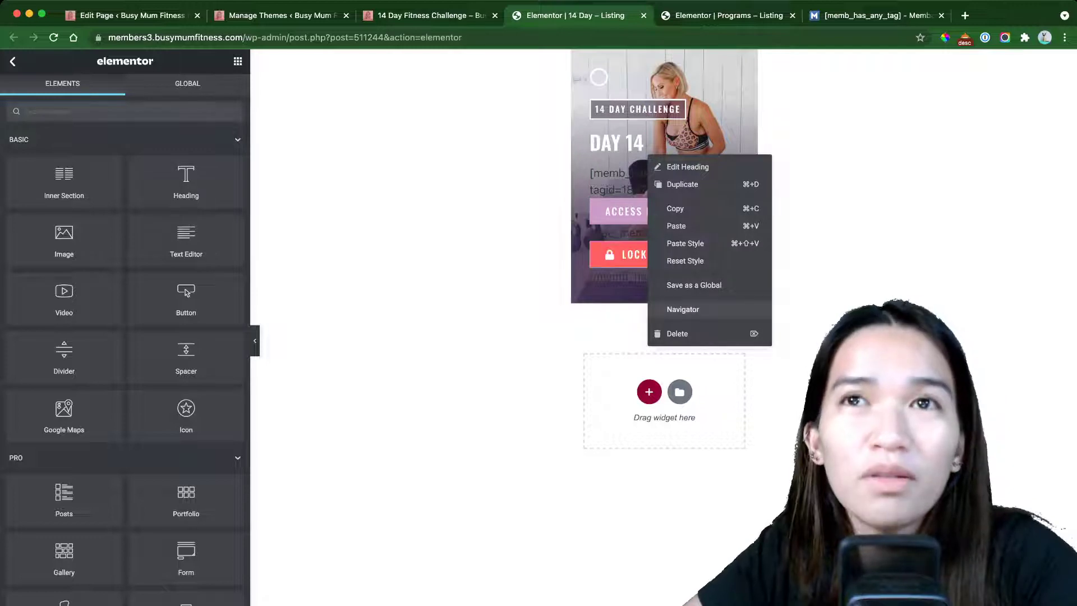
left_click(683, 309)
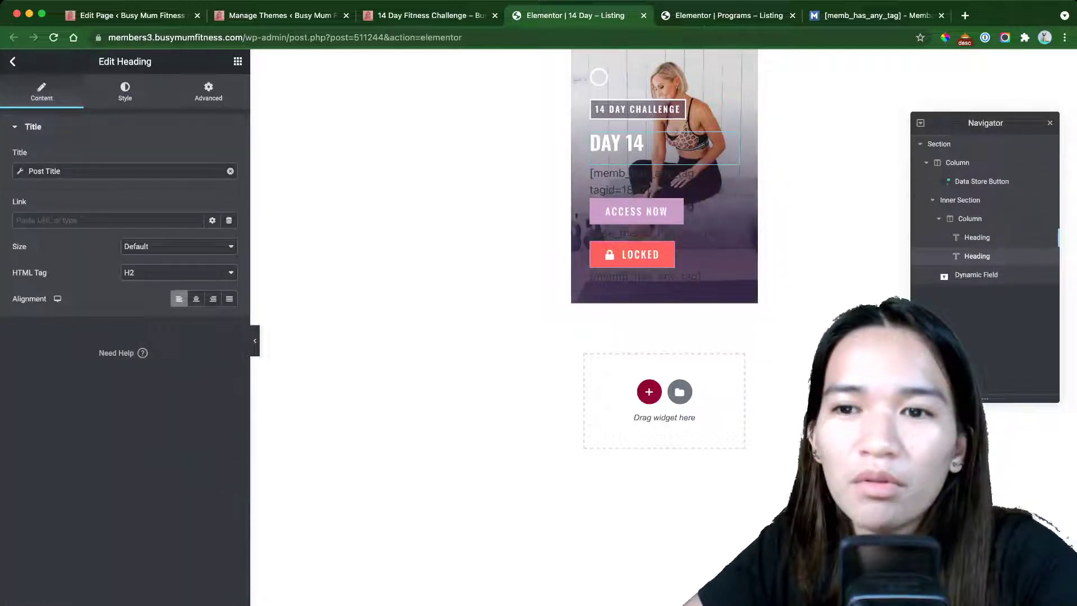
left_click_drag(986, 123, 342, 111)
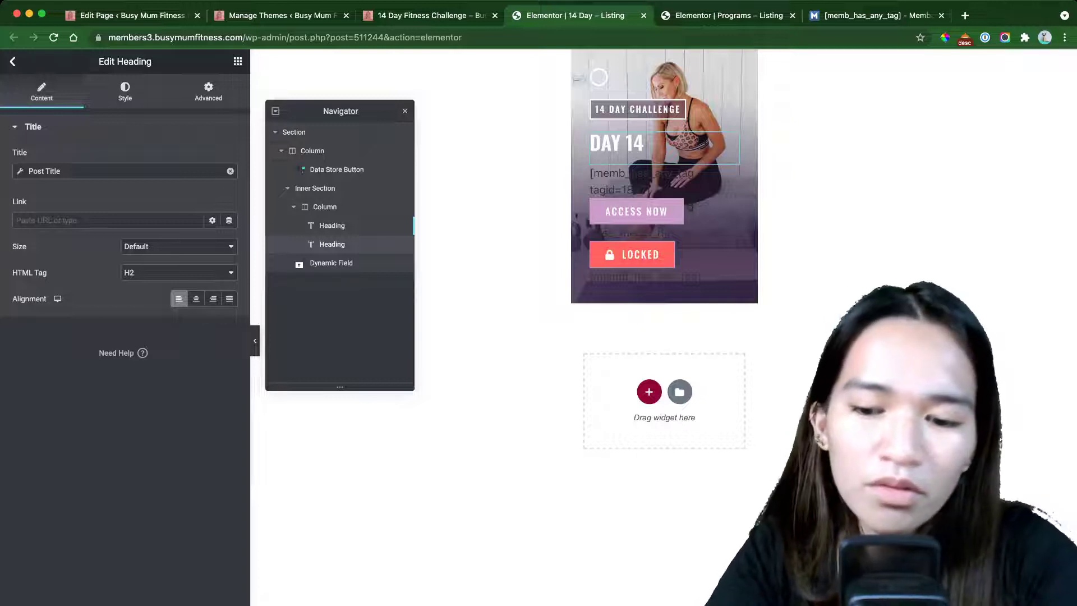
key("super+equal")
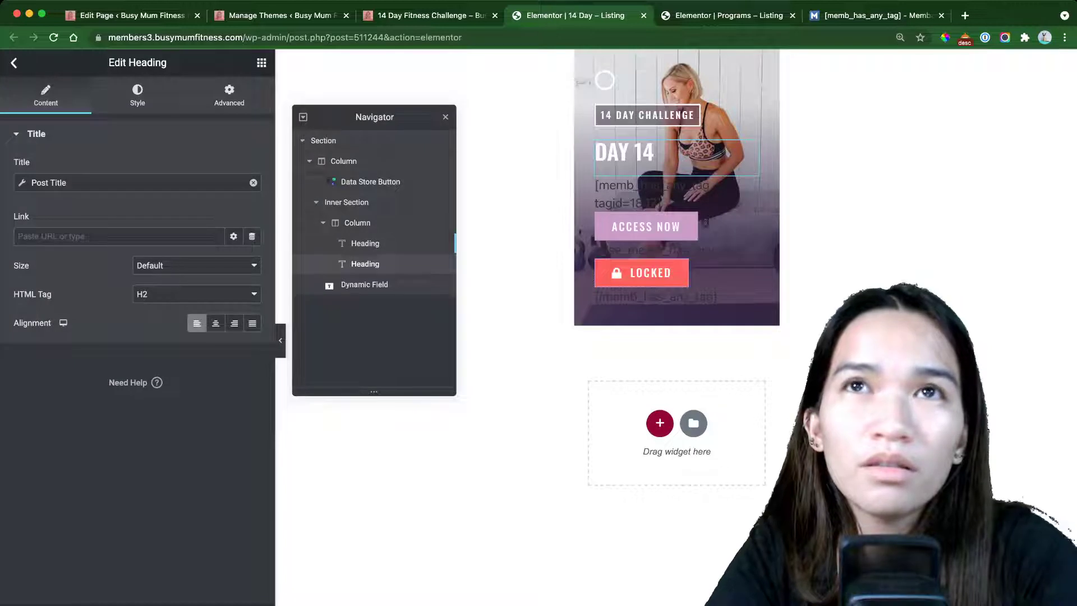
key("super+equal")
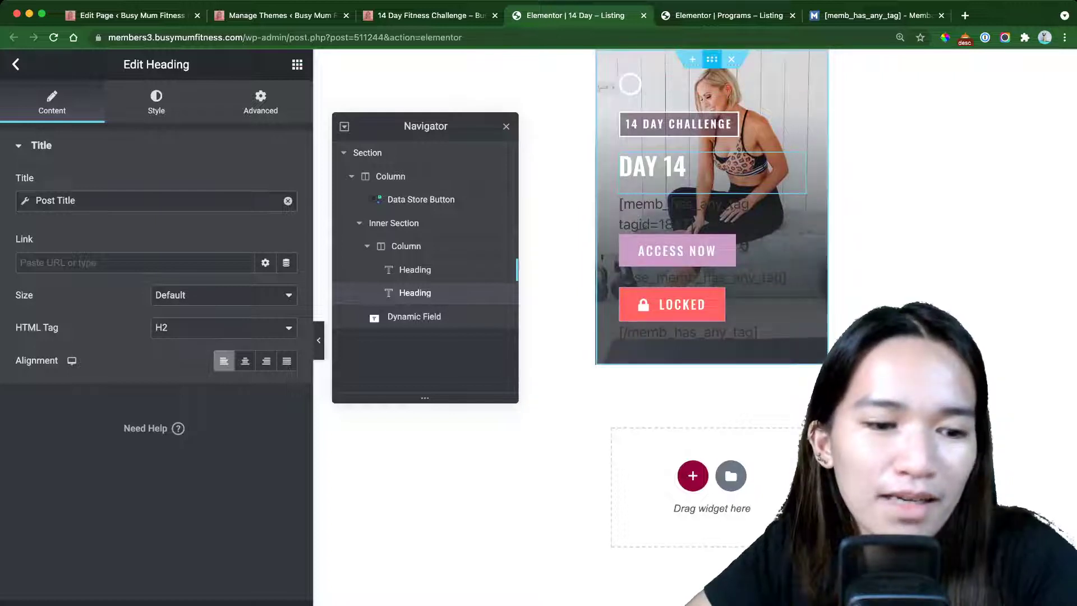
Review the listing item's source, post type and preview width settings, checking them against the live trainings page.
left_click(23, 602)
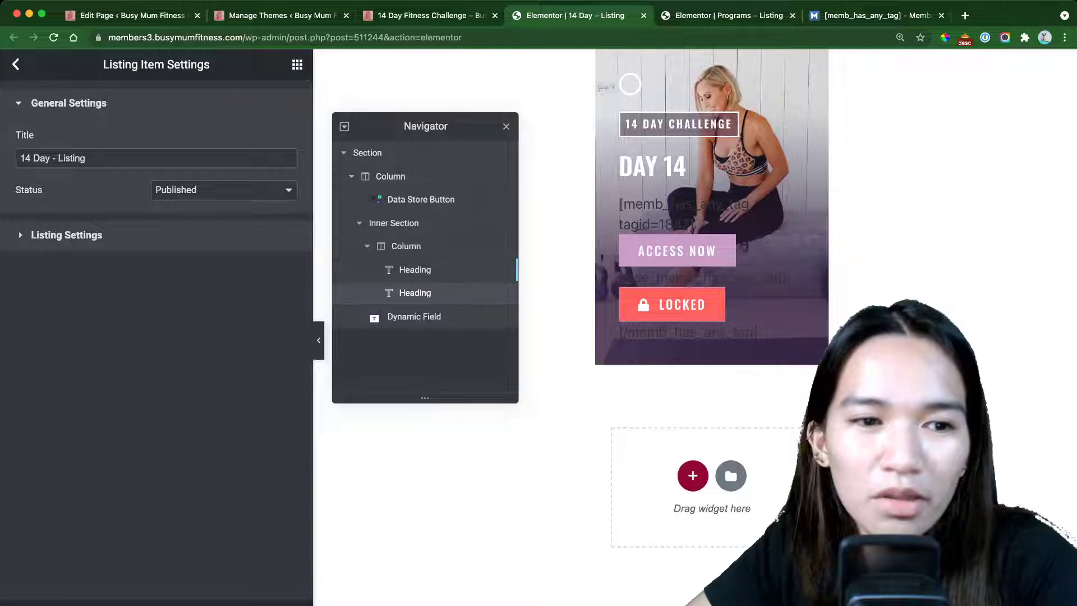
left_click(67, 235)
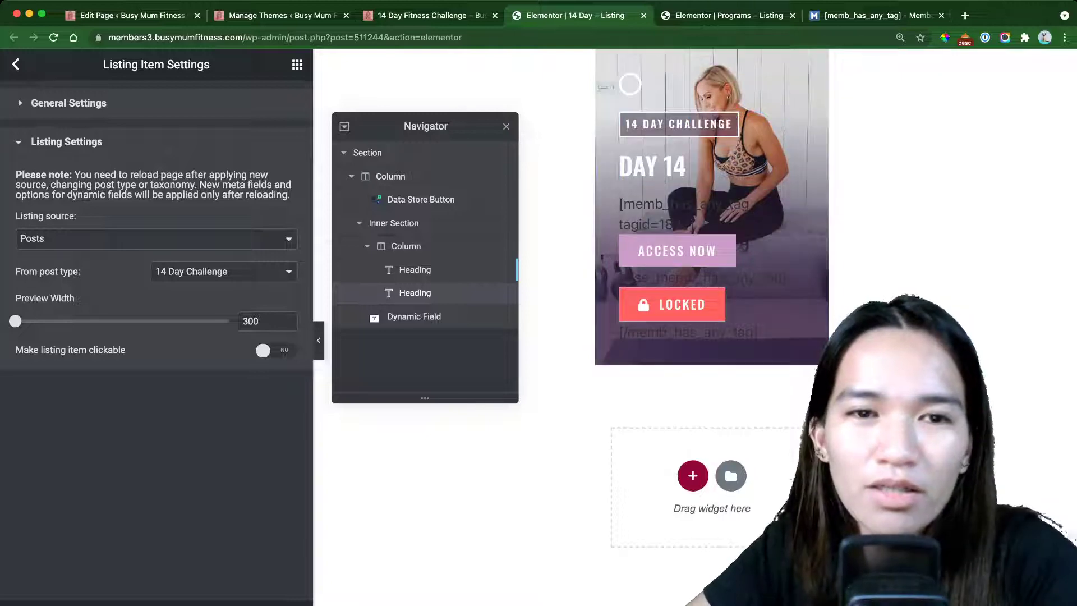
key("ctrl+shift+Tab")
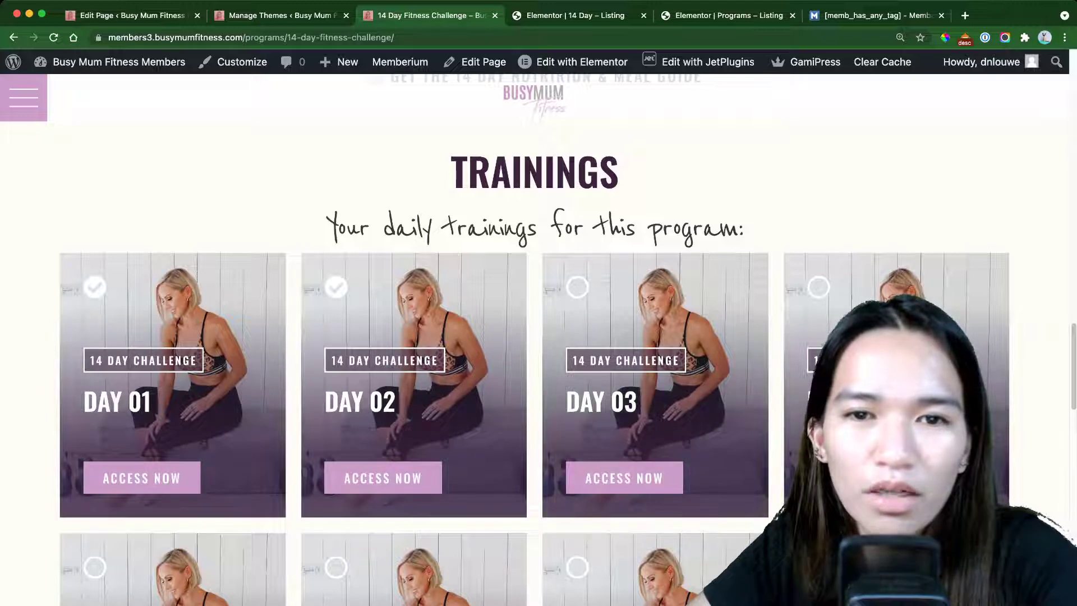
mouse_move(581, 62)
key("ctrl+Tab")
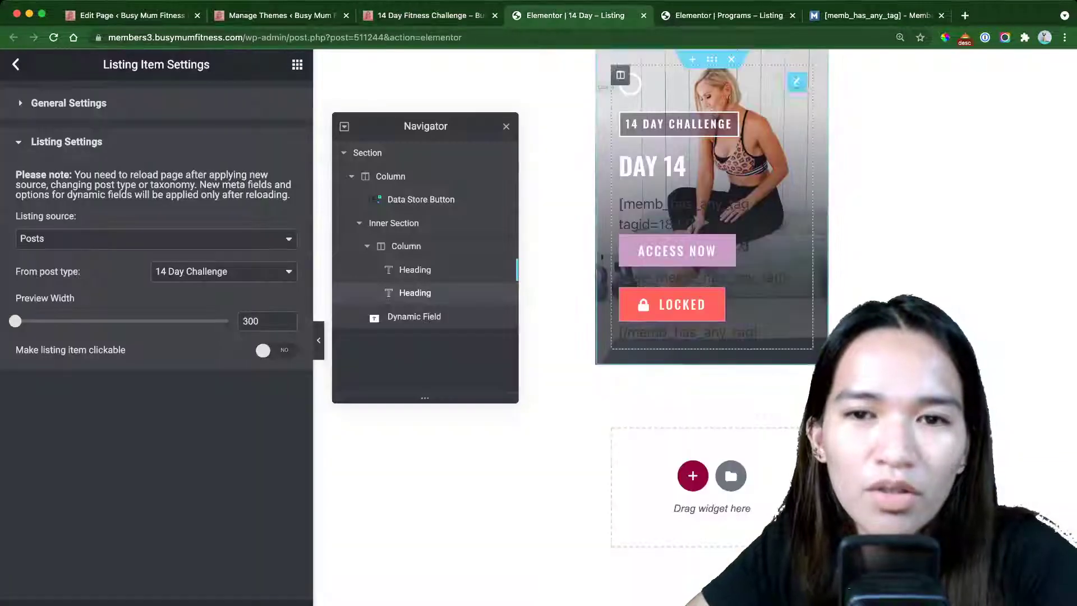
Inspect the outer section's background style and the fallback of its dynamic Featured Image.
left_click(630, 84)
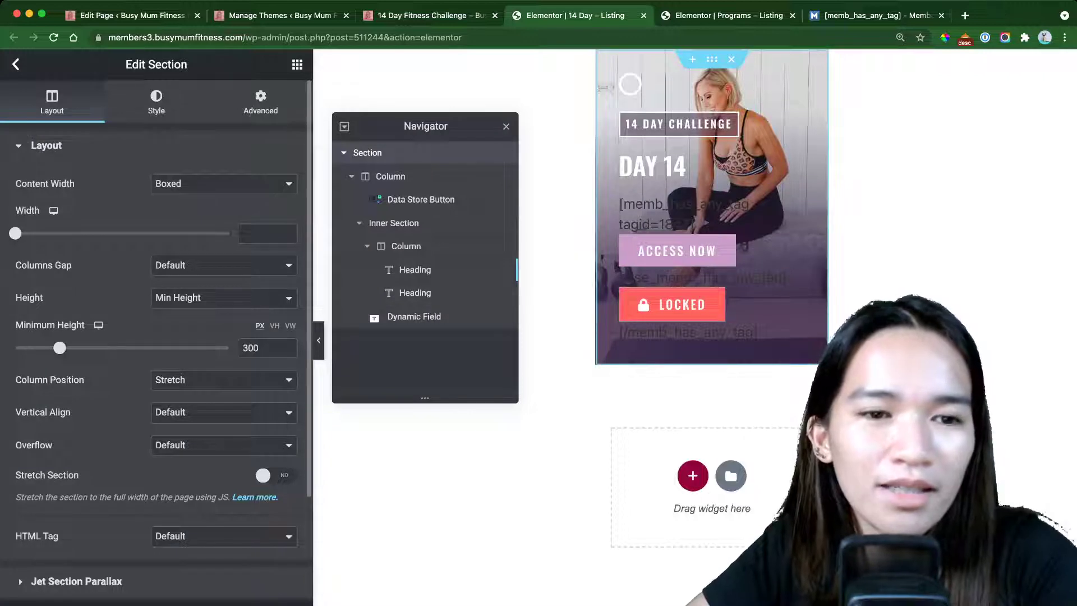
left_click(156, 102)
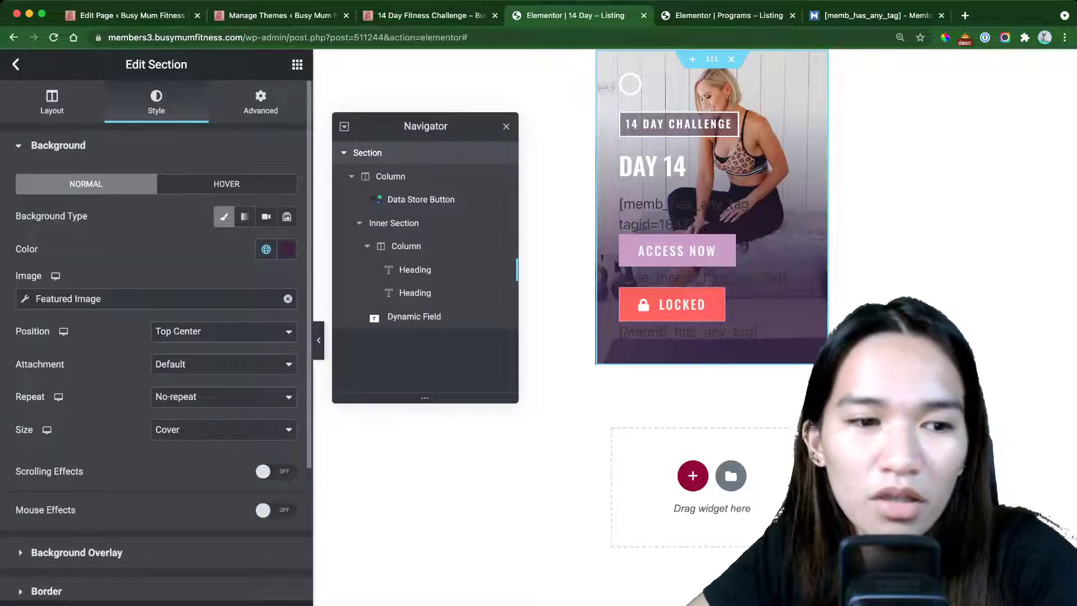
left_click(68, 299)
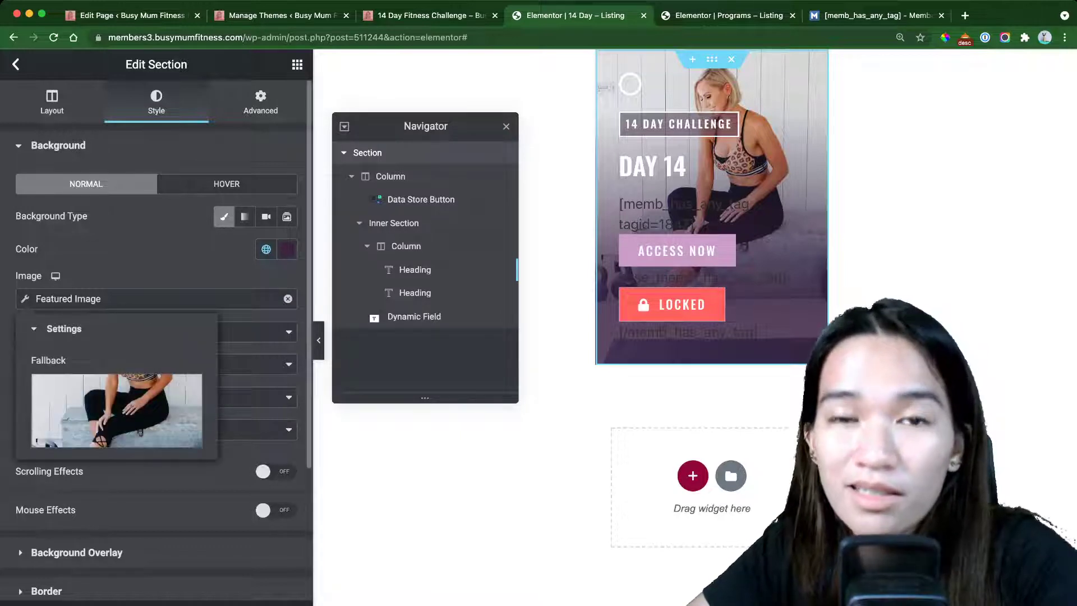
left_click(152, 276)
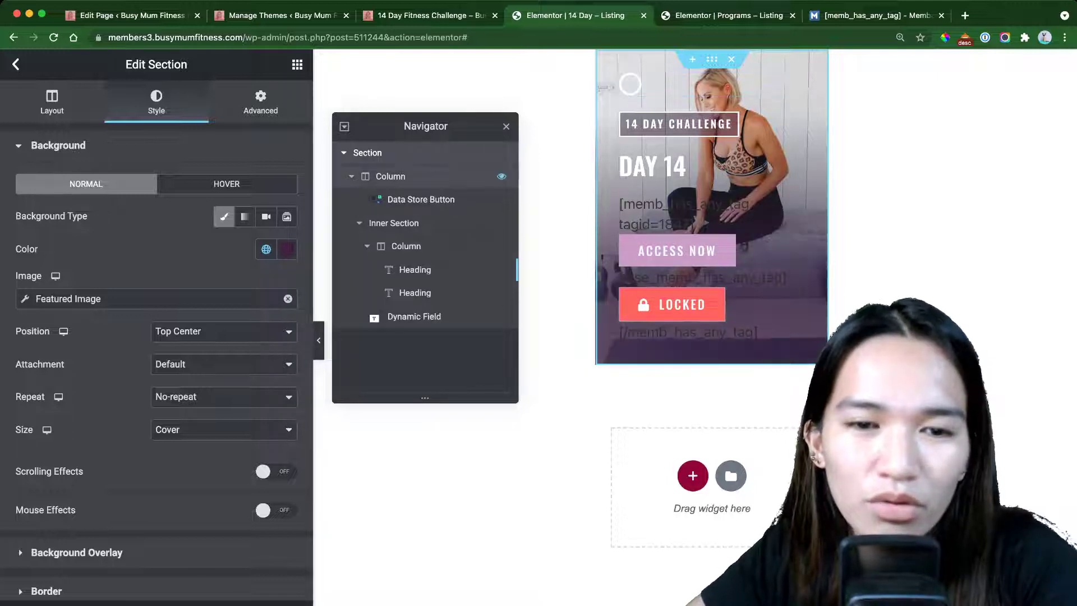
Review the Data Store Button's content settings, including its store, icons, listing grid ID and action after adding.
left_click(421, 199)
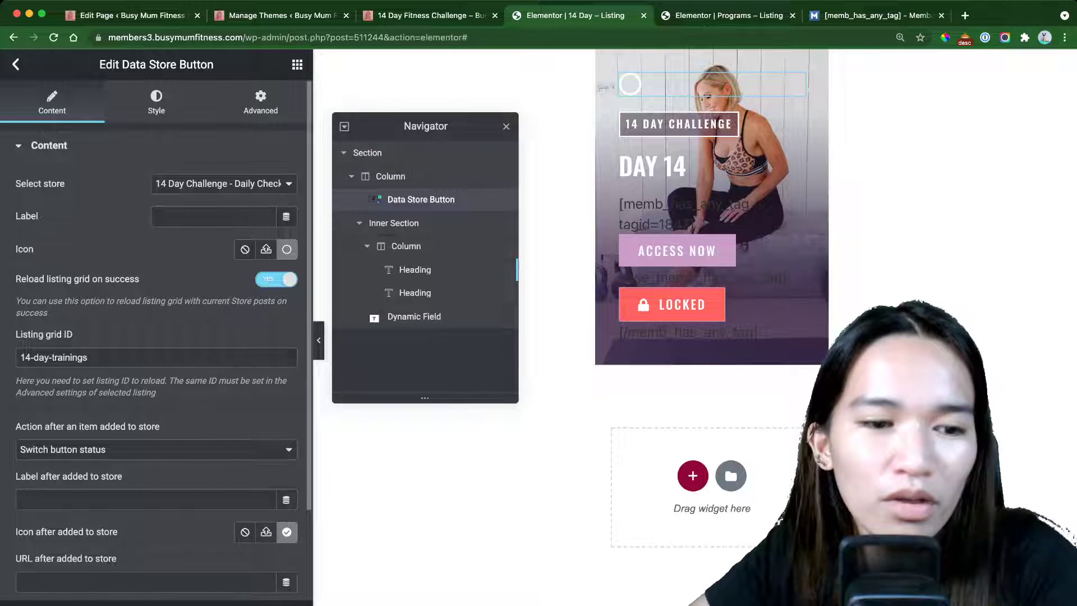
scroll(156, 337, "down", 4)
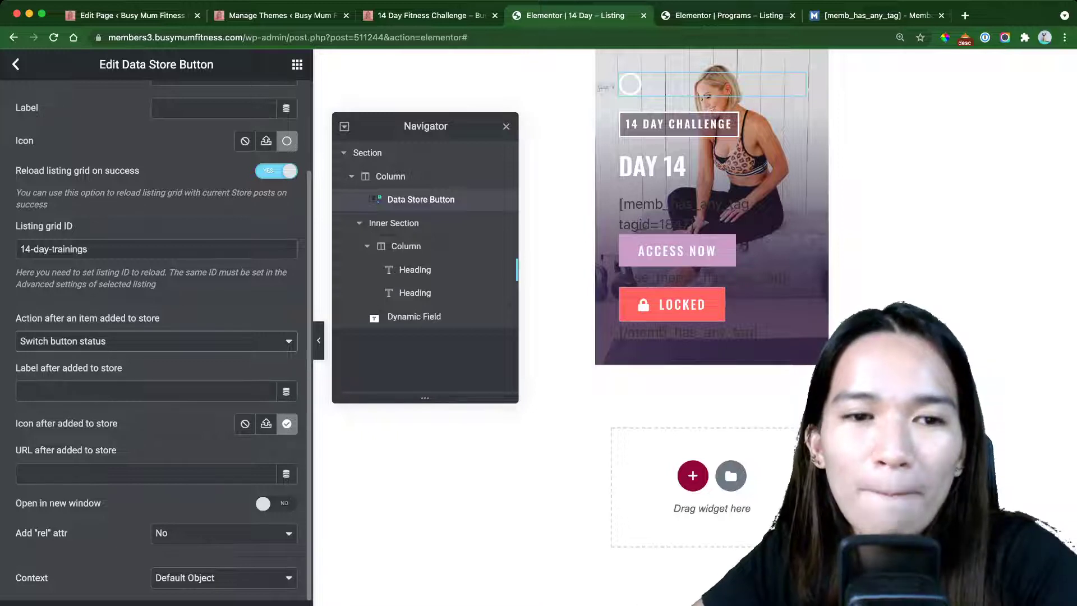
scroll(157, 336, "up", 1)
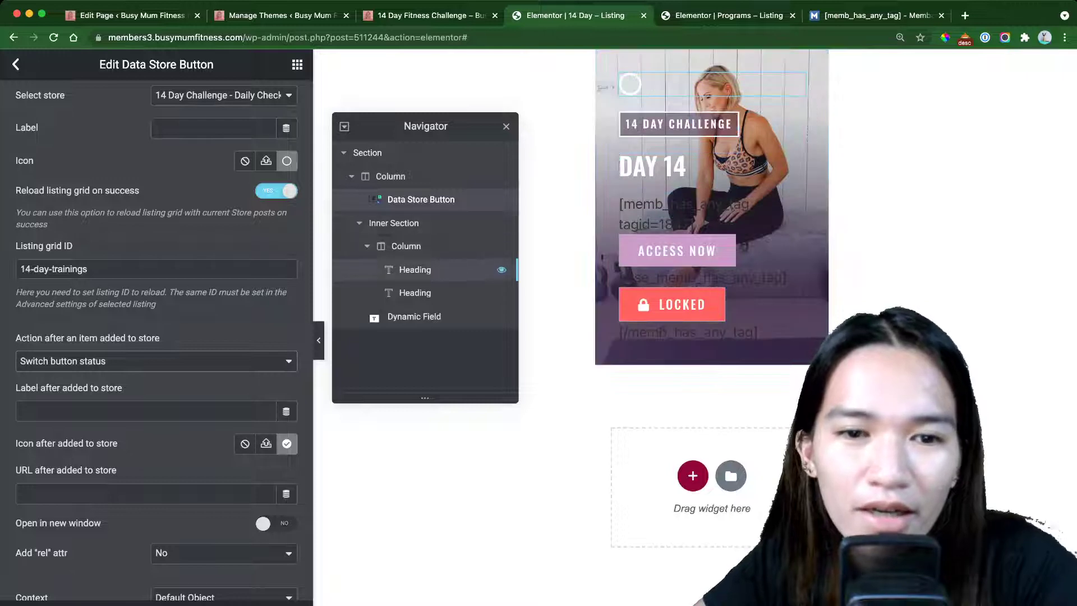
Inspect the 14 Day Challenge heading's content and compare it with the training cards on the live program page.
left_click(415, 269)
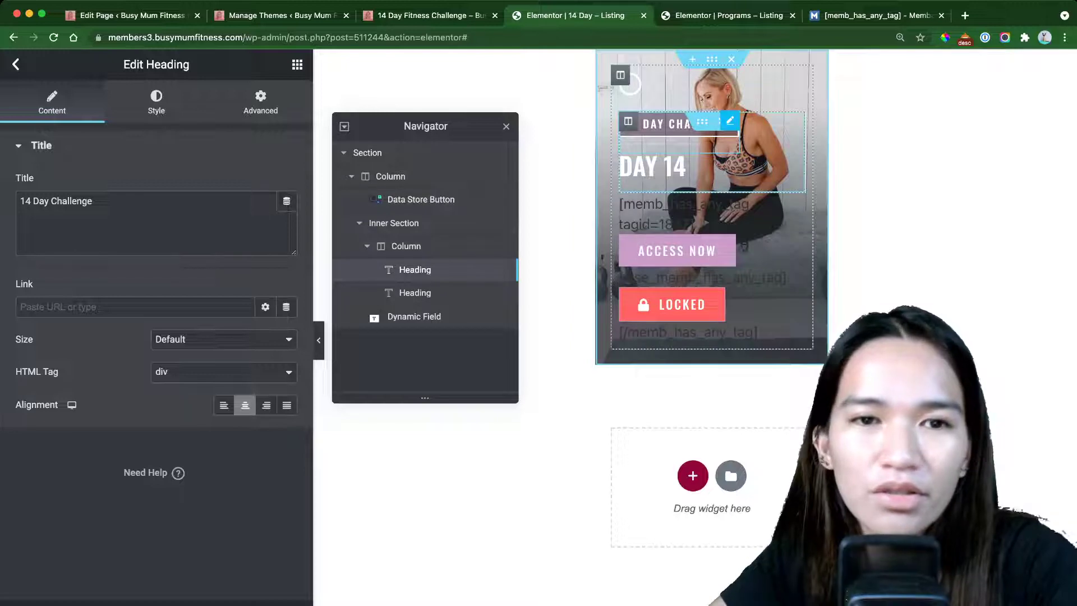
left_click(432, 15)
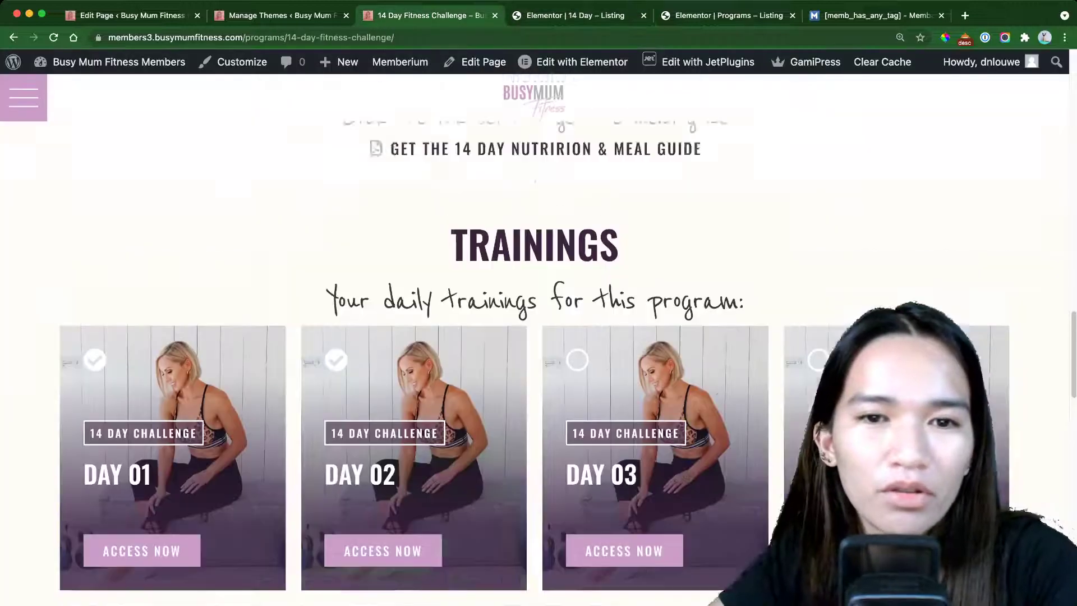
scroll(535, 339, "up", 2)
scroll(535, 340, "down", 5)
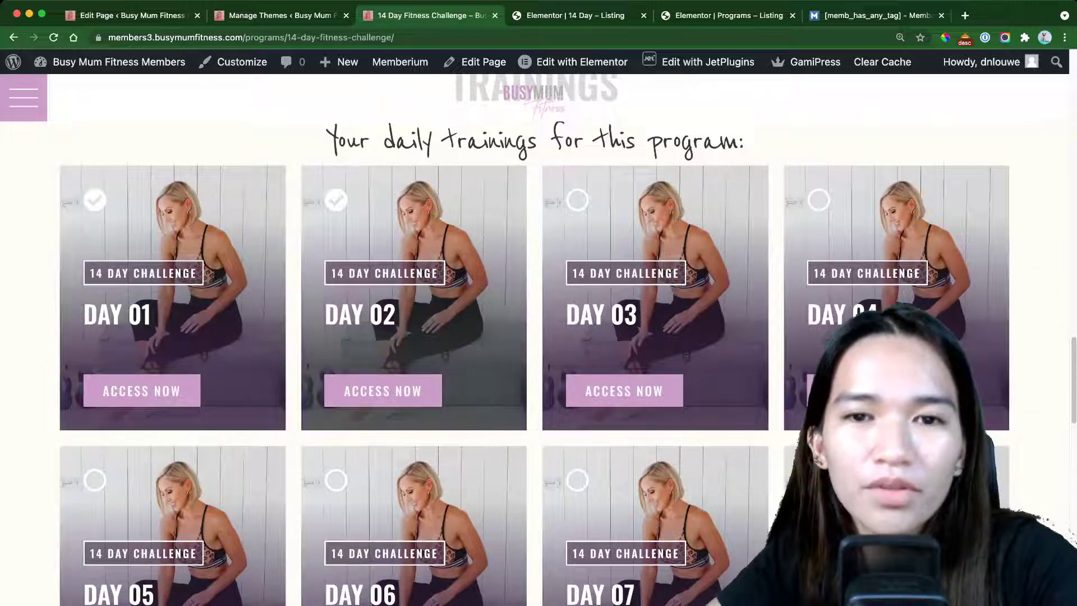
left_click(573, 15)
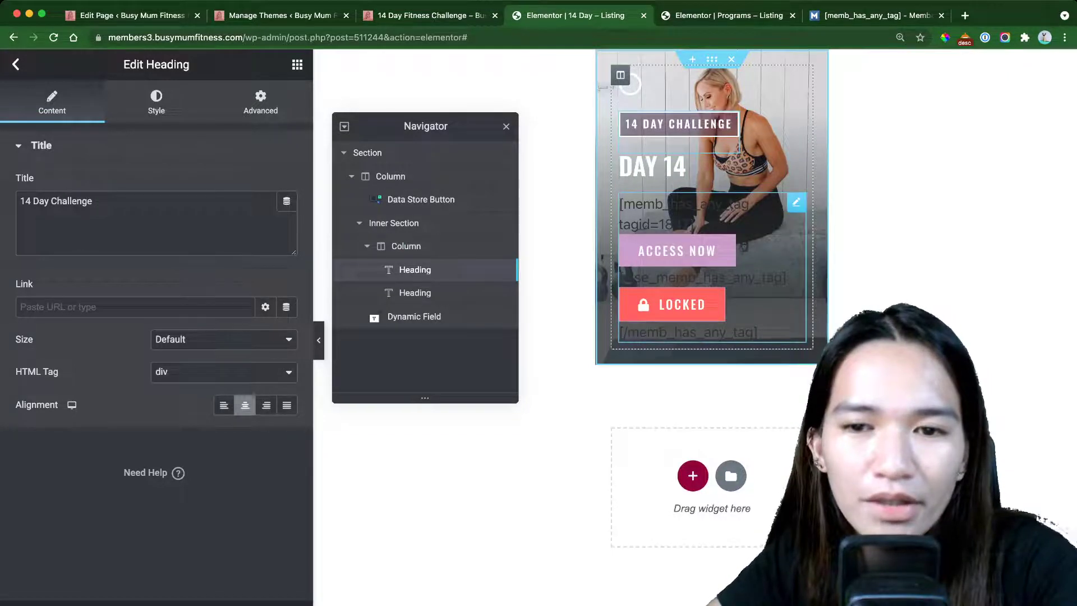
Review the Dynamic Field's source, callback and custom field format, highlighting the %s placeholder in the memb_has_any_tag shortcode.
left_click(797, 203)
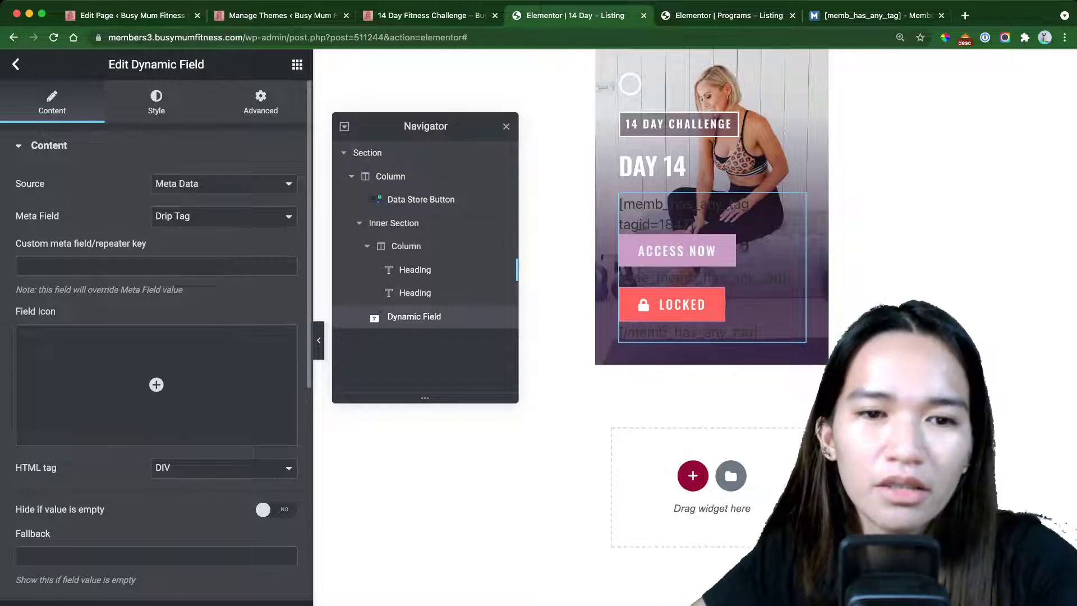
scroll(156, 337, "down", 5)
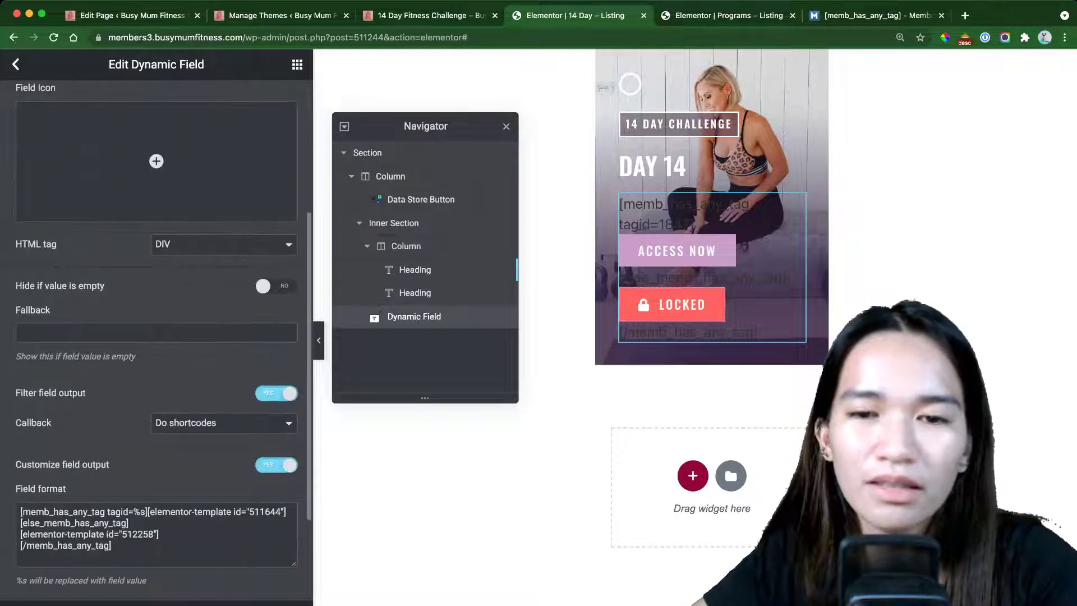
scroll(156, 337, "down", 3)
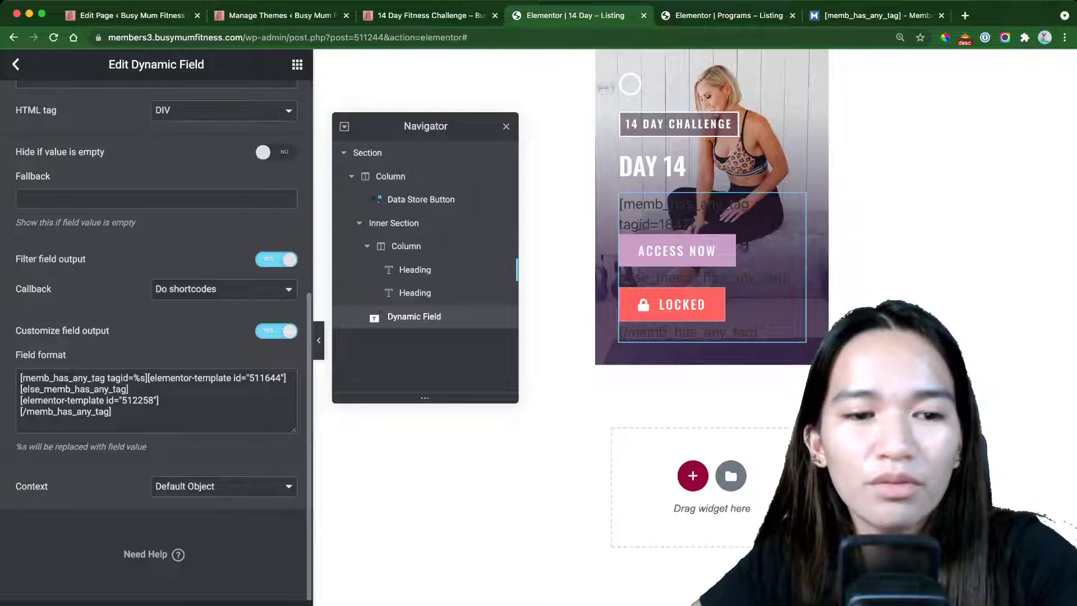
left_click_drag(134, 378, 145, 379)
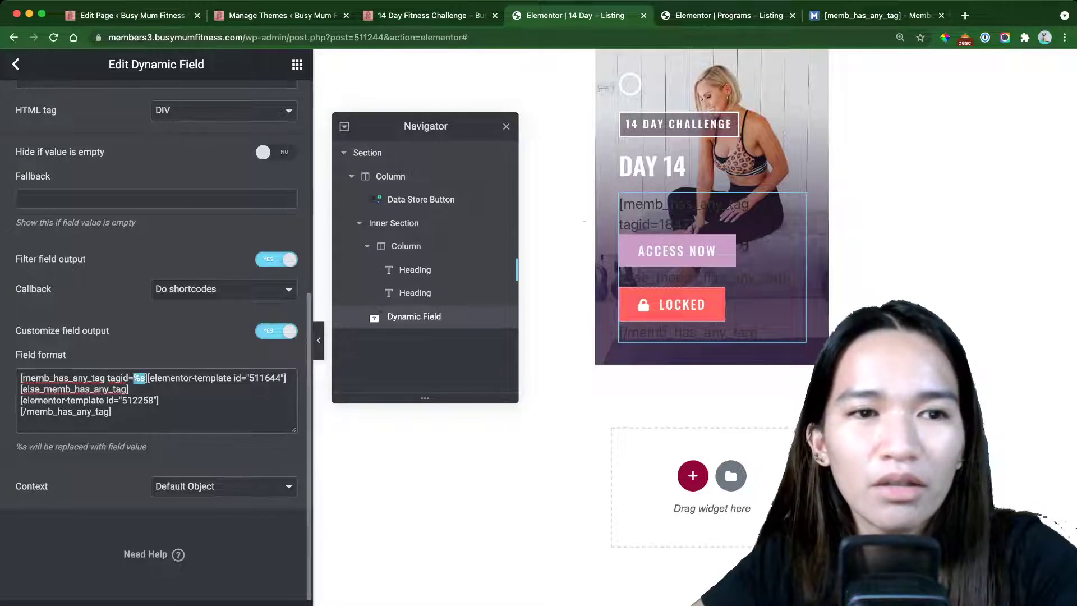
Compare the program page's Membership Tag ID's field and the Dynamic Field's format with the shortcode examples in the memb_has_any_tag documentation.
key("super+1")
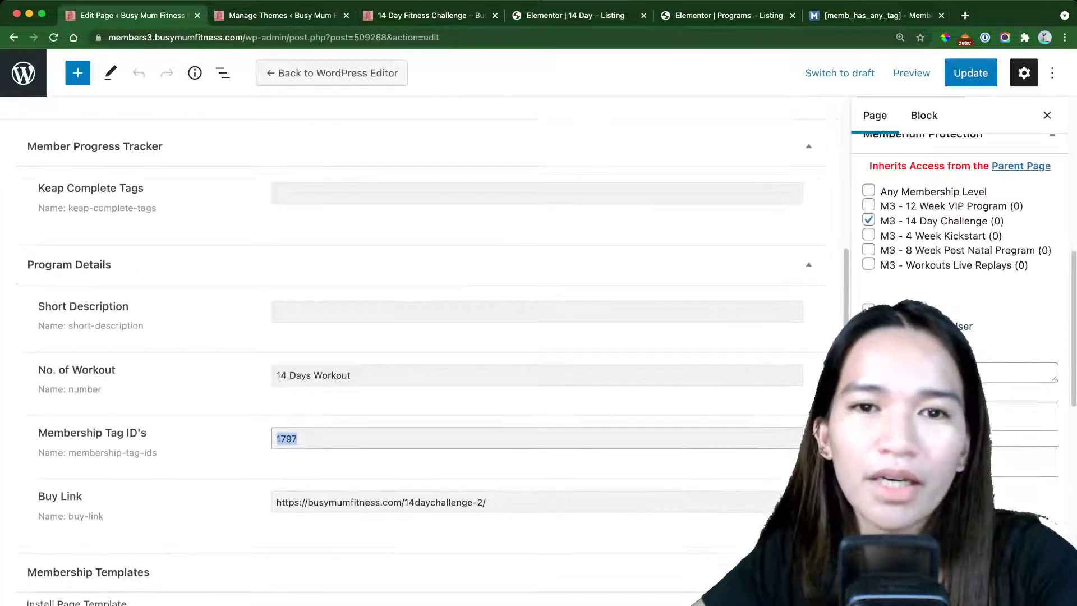
key("super+4")
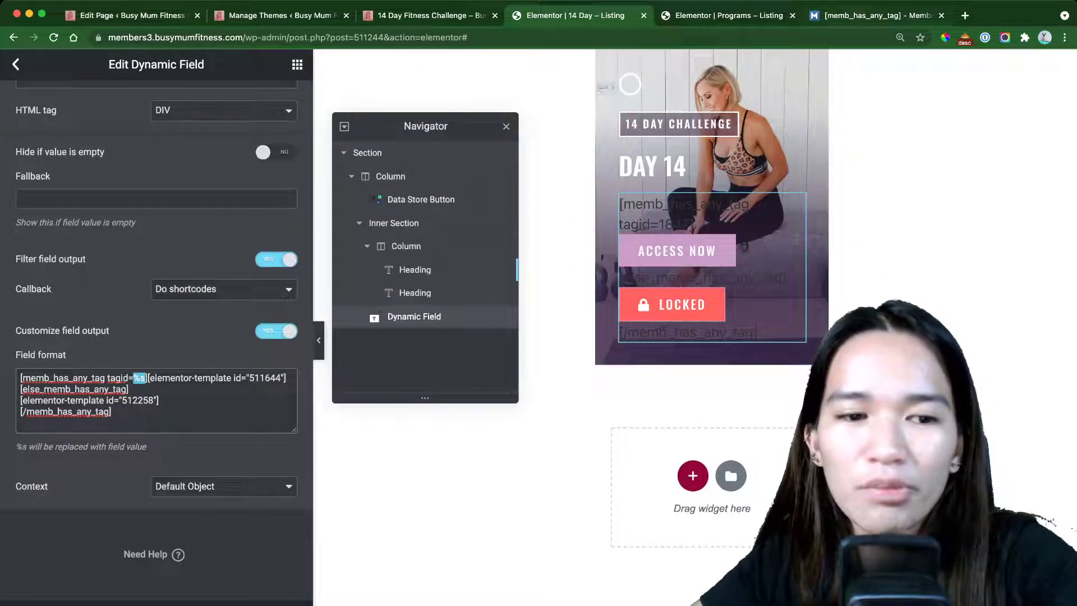
key("super+6")
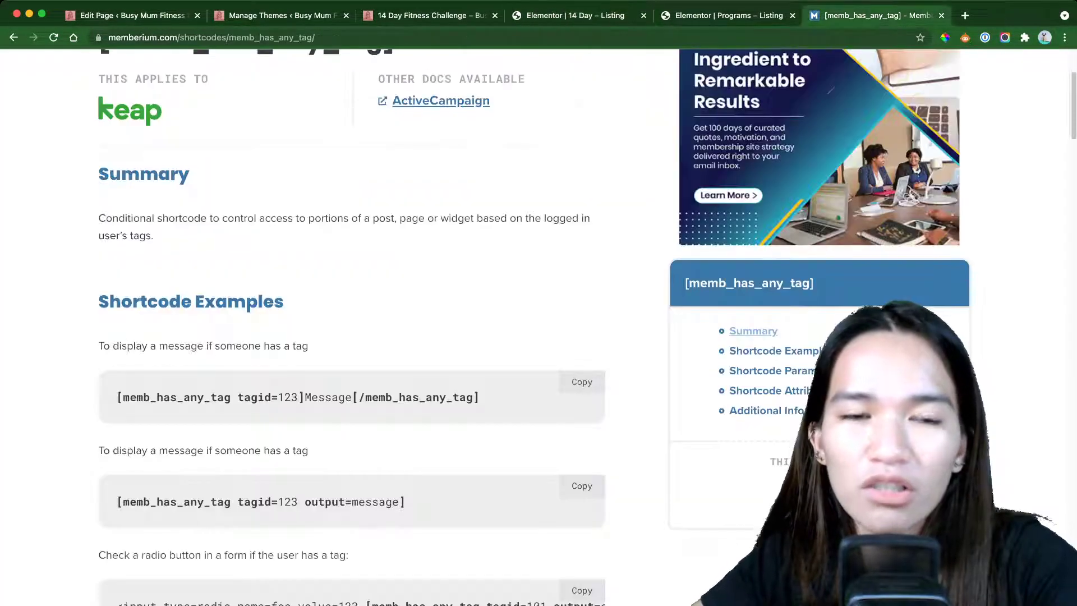
scroll(352, 326, "down", 3)
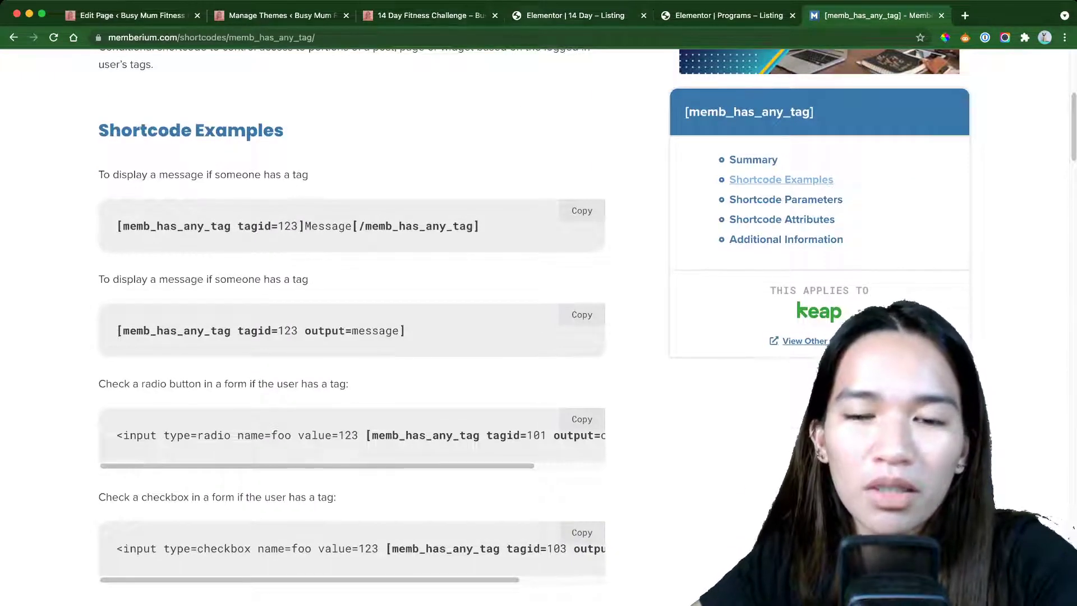
key("ctrl+shift+Tab")
key("ctrl+shift+Tab")
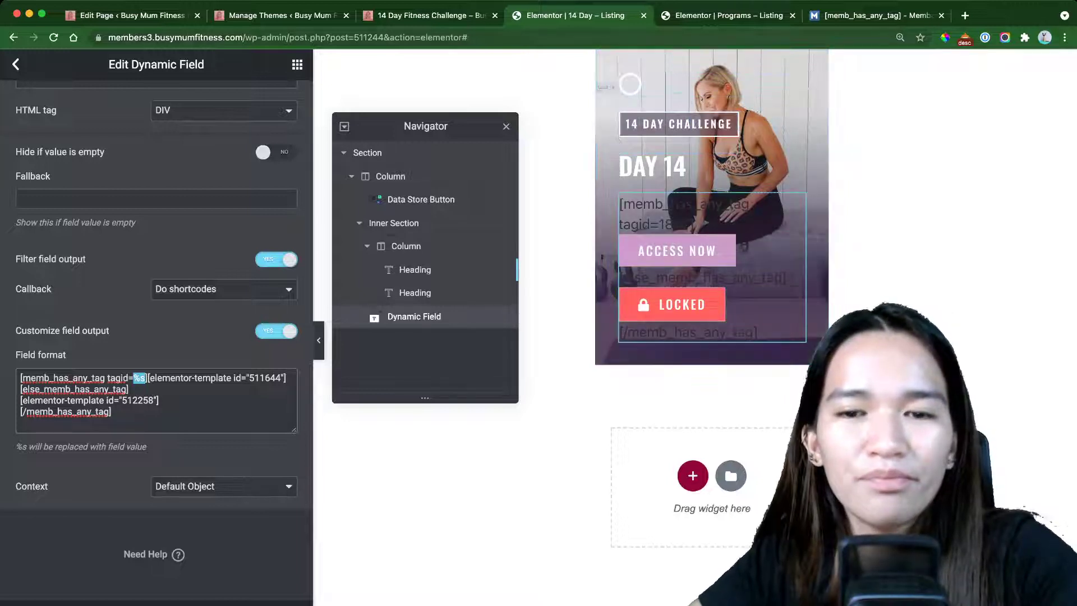
Reopen the Data Store Button's content settings and show the Data Stores list in the JetEngine dashboard.
left_click(297, 65)
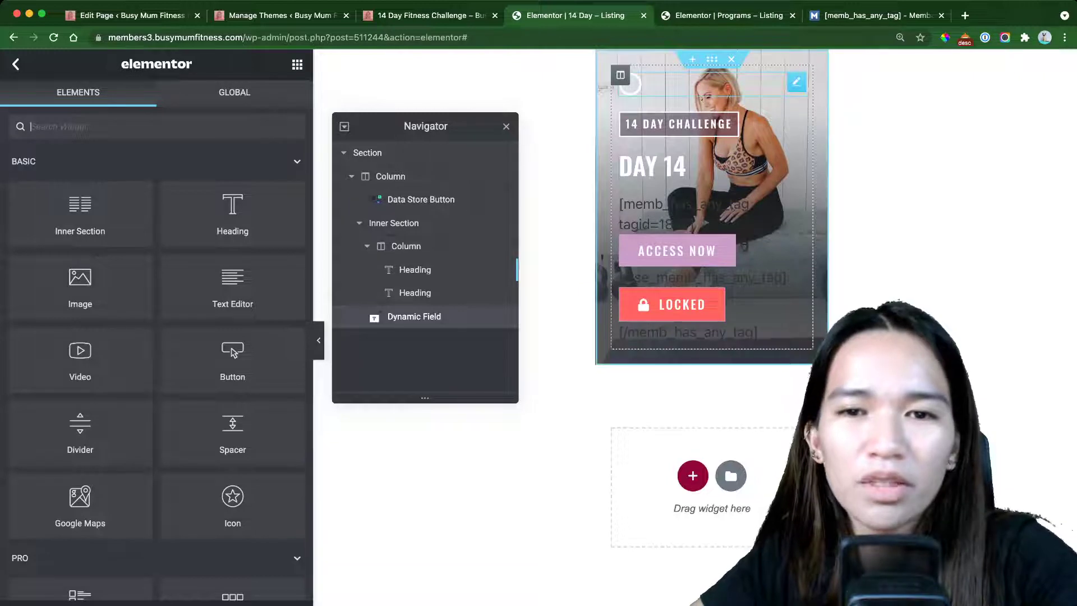
left_click(796, 82)
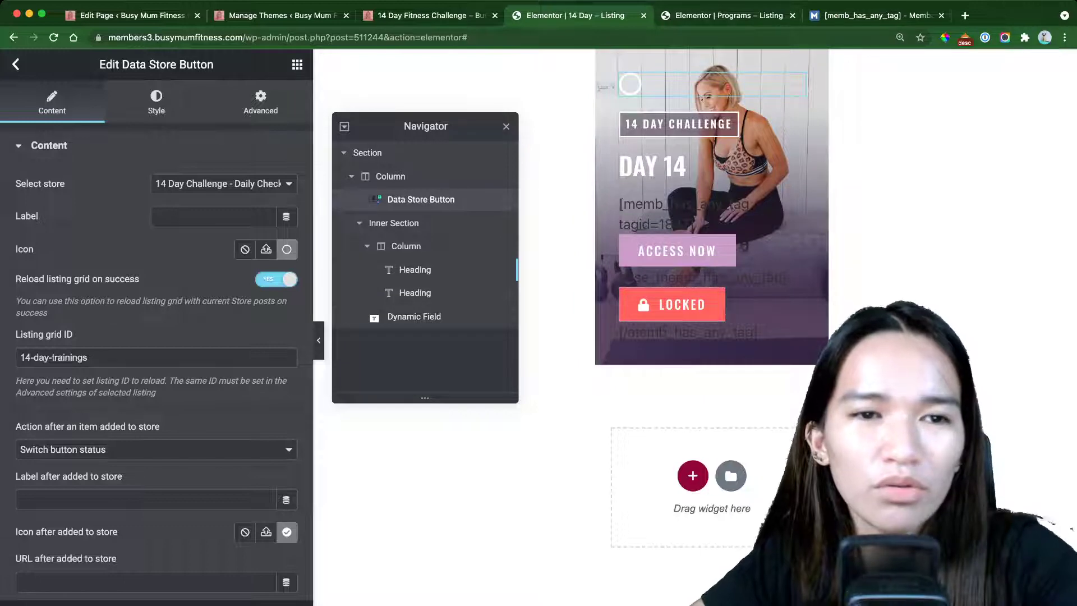
left_click(295, 15)
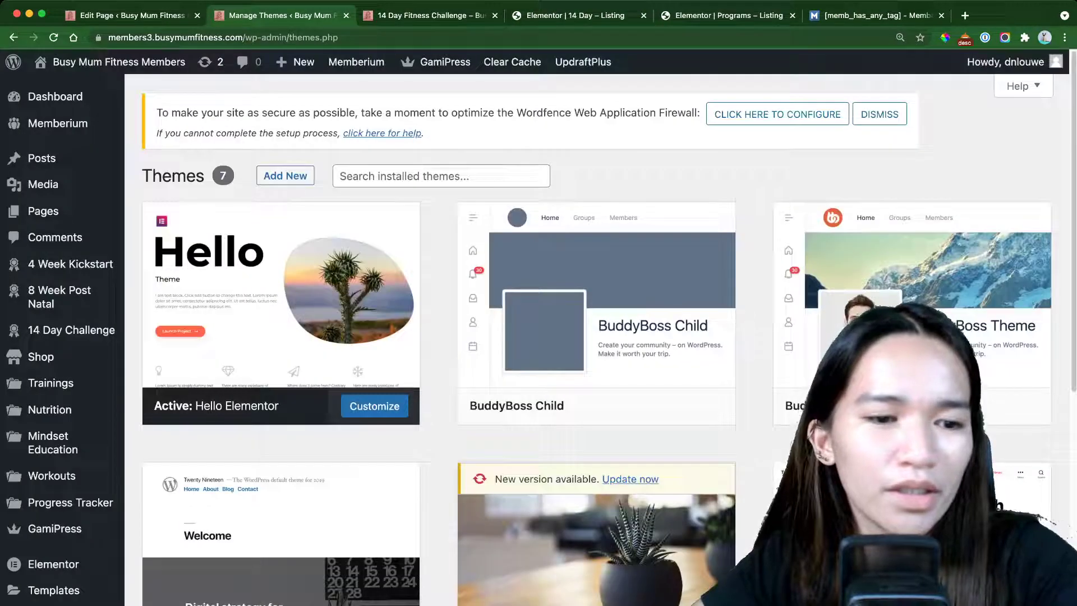
scroll(34, 360, "down", 10)
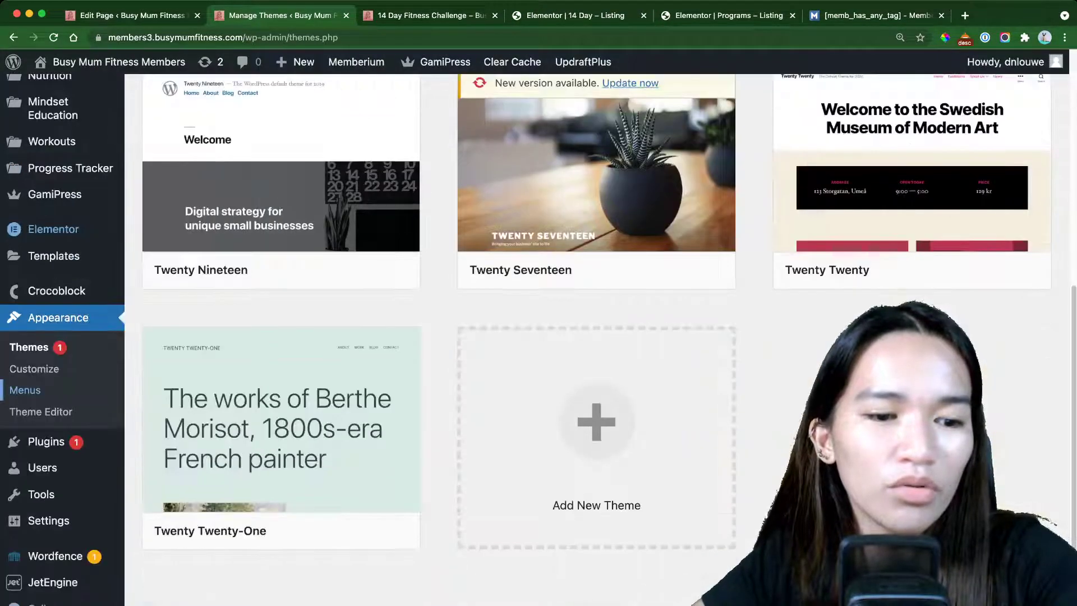
mouse_move(53, 583)
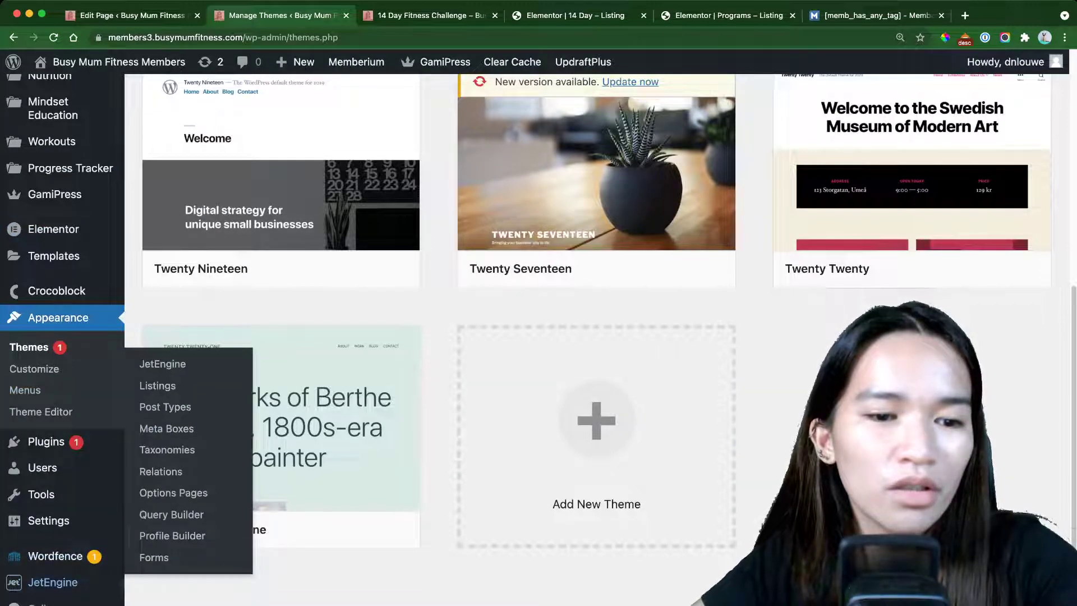
left_click(162, 363)
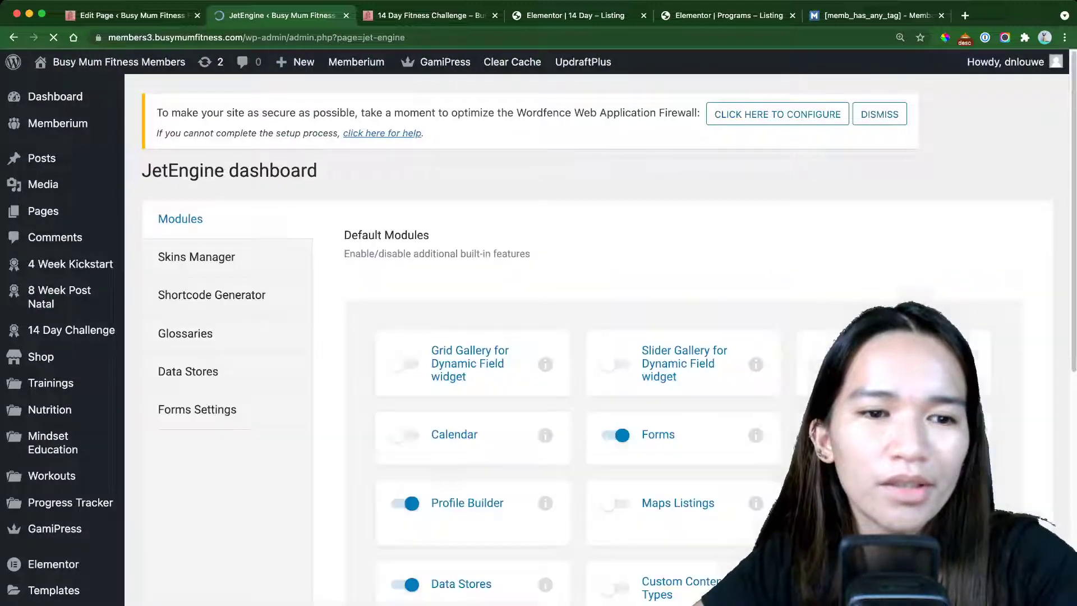
scroll(185, 295, "down", 2)
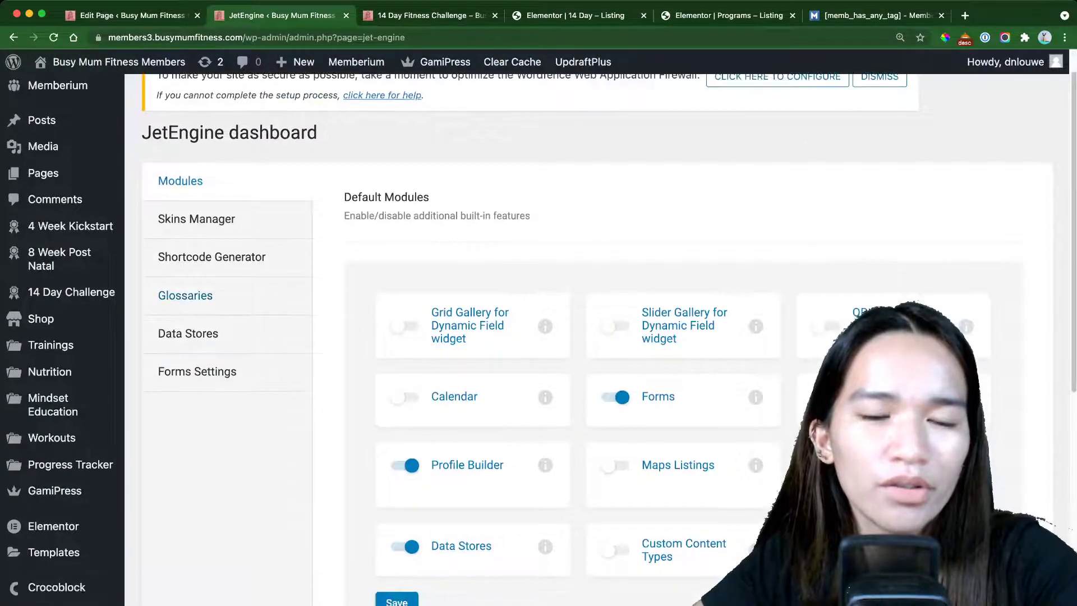
left_click(188, 333)
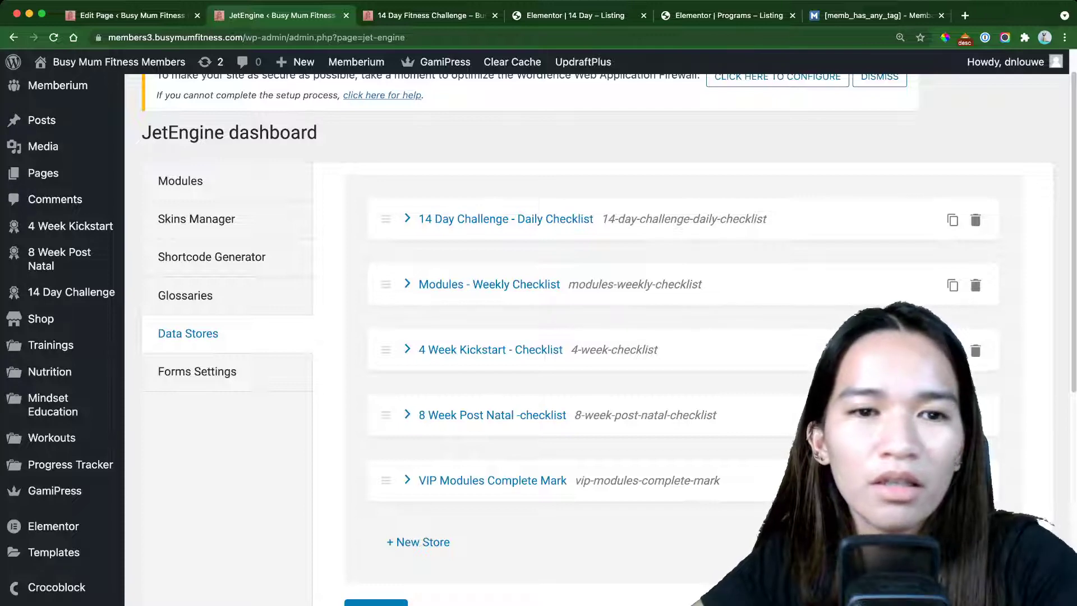
Match the Data Store Button's selected store to JetEngine's list and review the 14 Day Challenge - Daily Checklist store's settings.
left_click(576, 16)
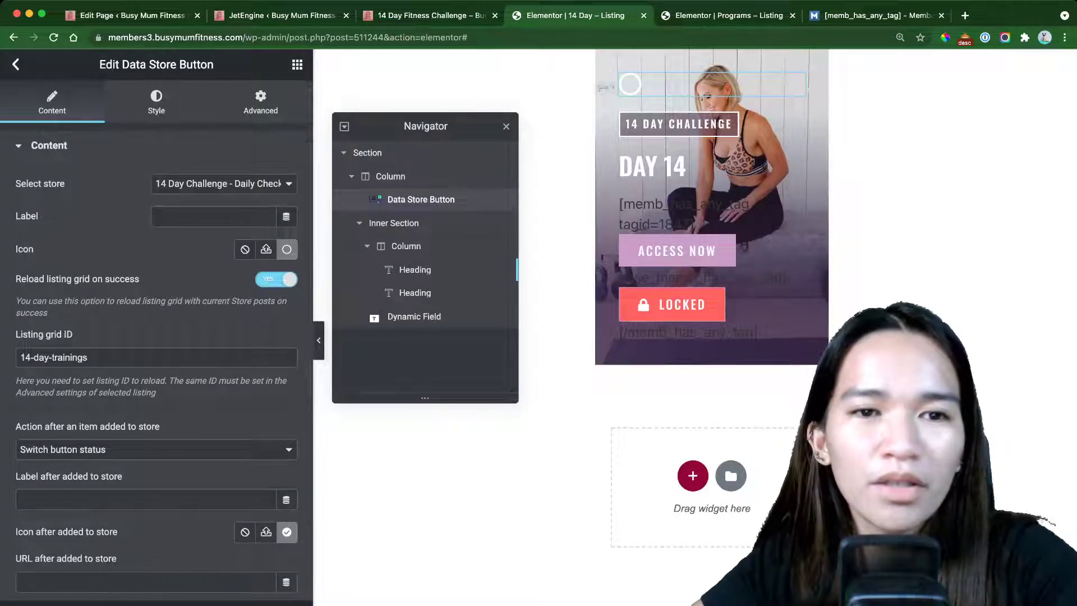
left_click(282, 16)
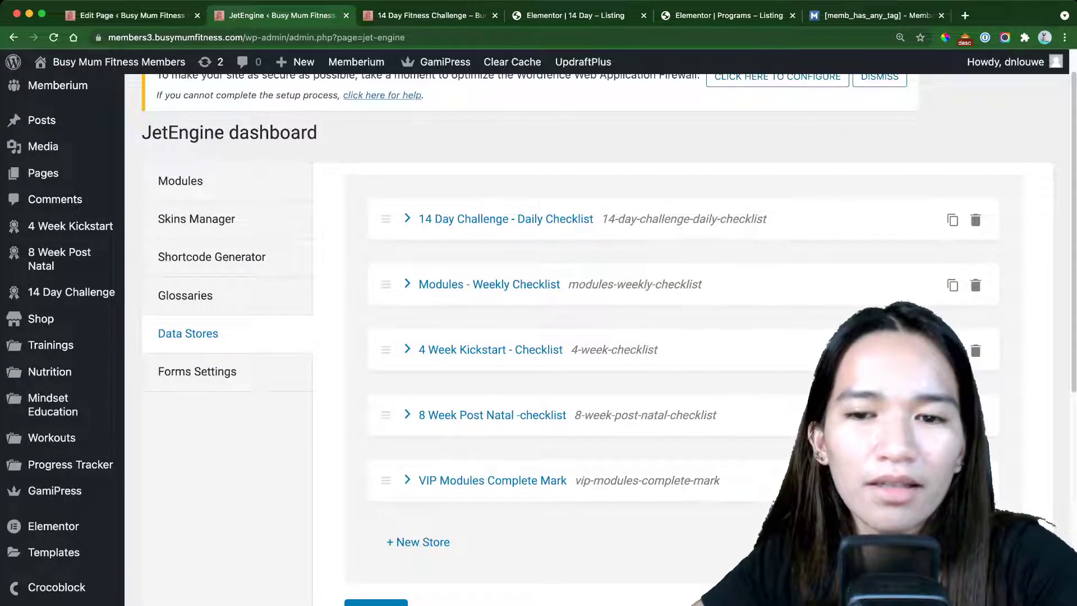
left_click(477, 219)
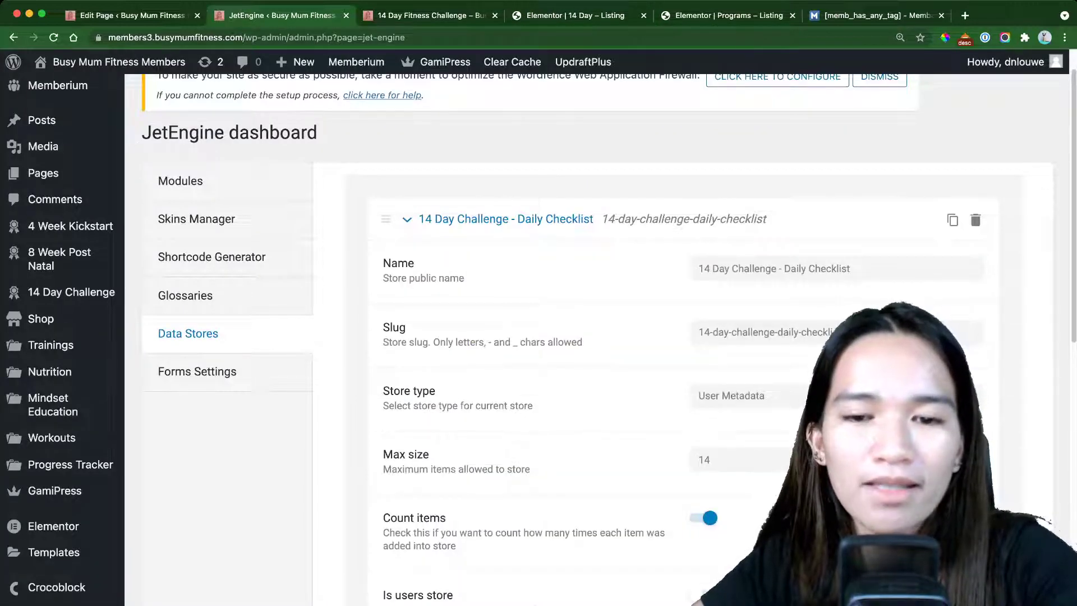
scroll(595, 337, "down", 2)
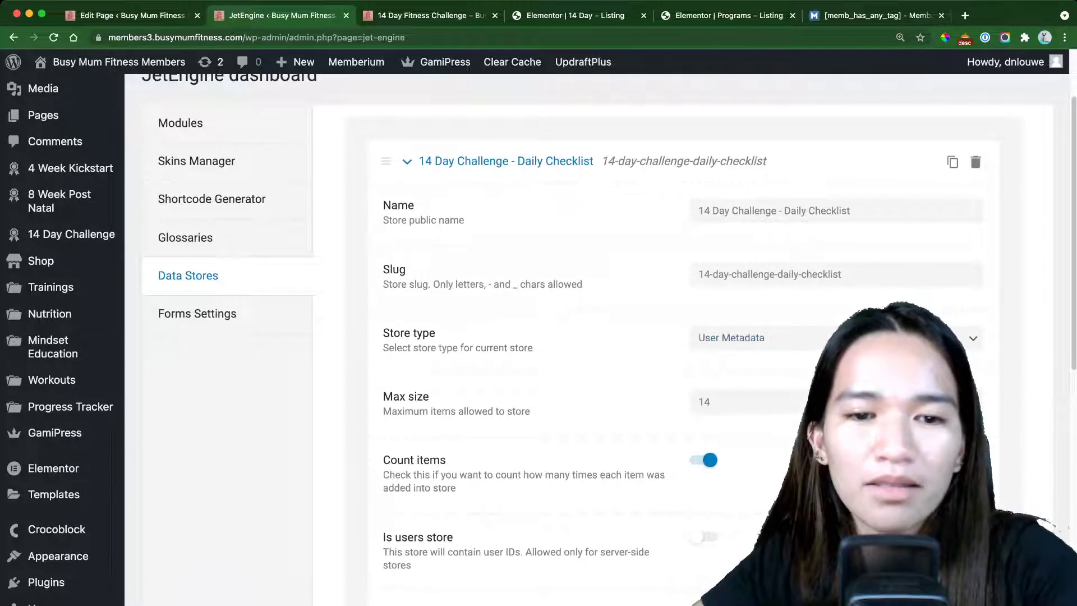
scroll(595, 337, "down", 3)
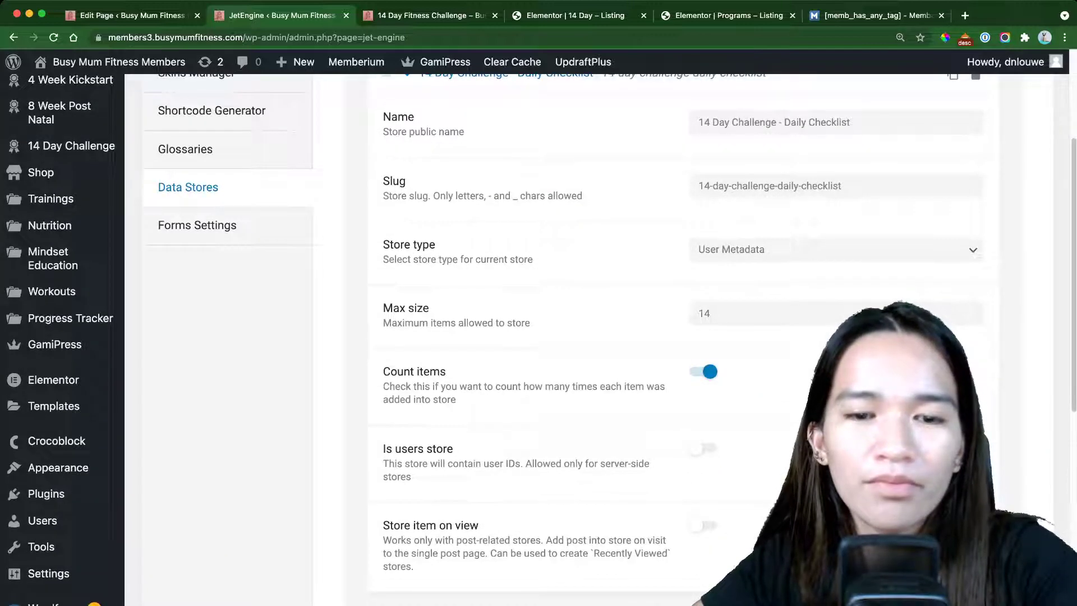
scroll(595, 336, "down", 3)
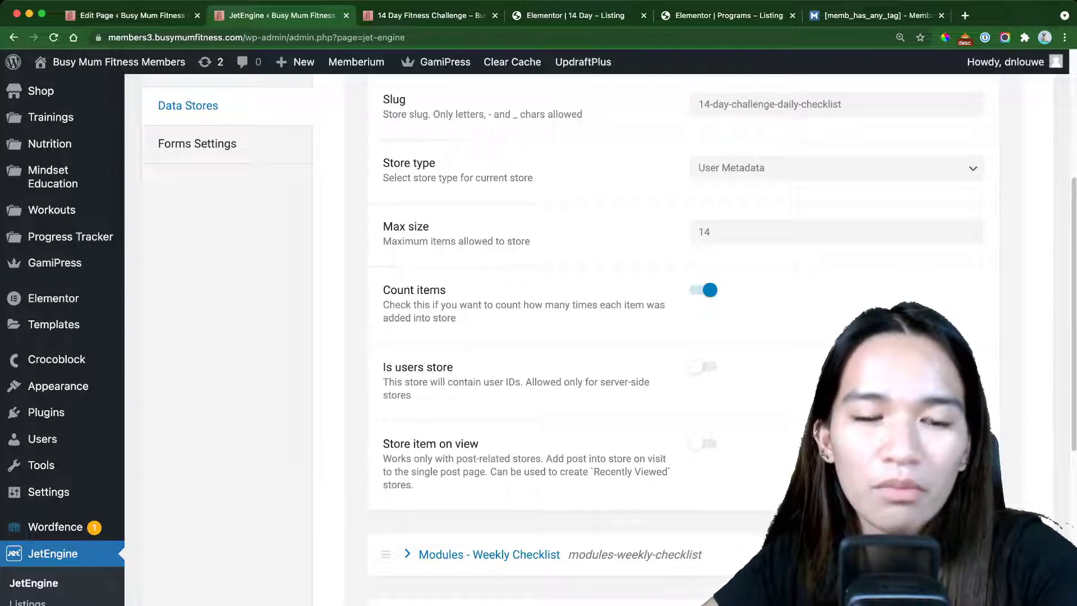
scroll(600, 337, "down", 1)
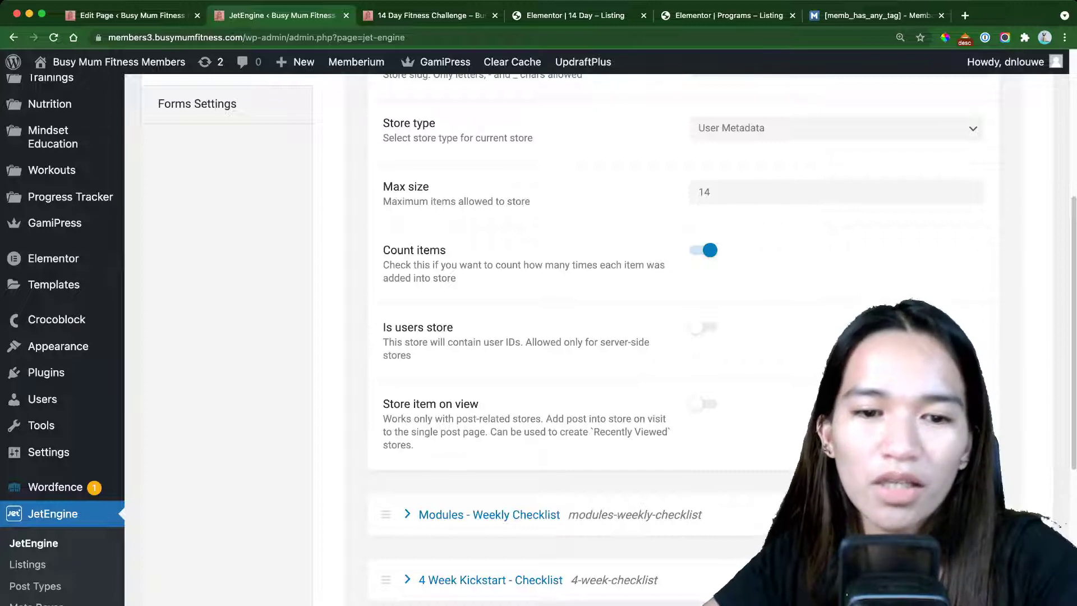
scroll(600, 337, "up", 1)
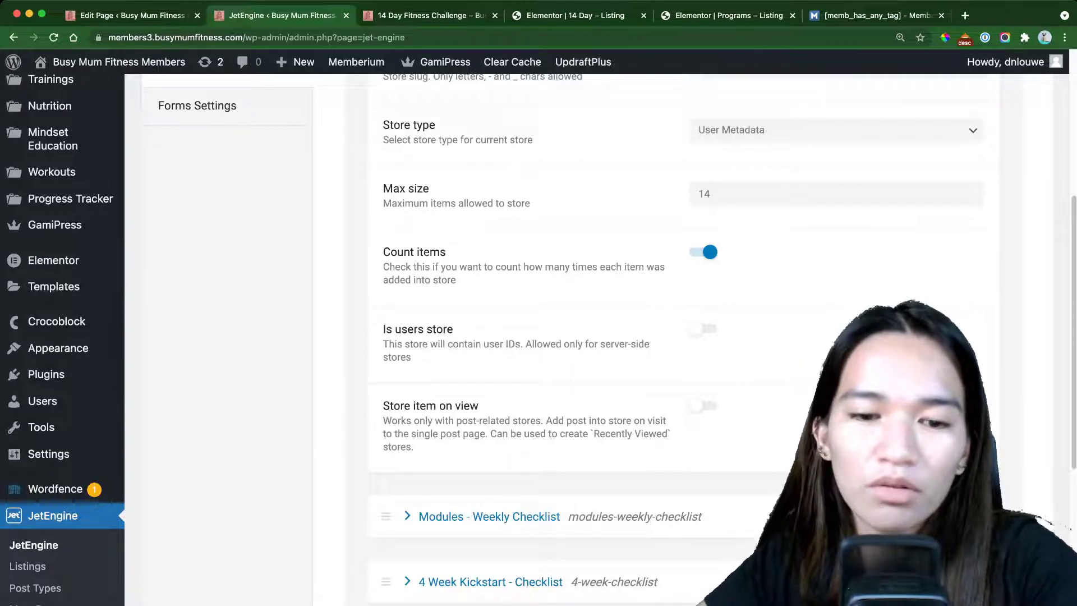
scroll(538, 337, "down", 3)
scroll(539, 337, "up", 5)
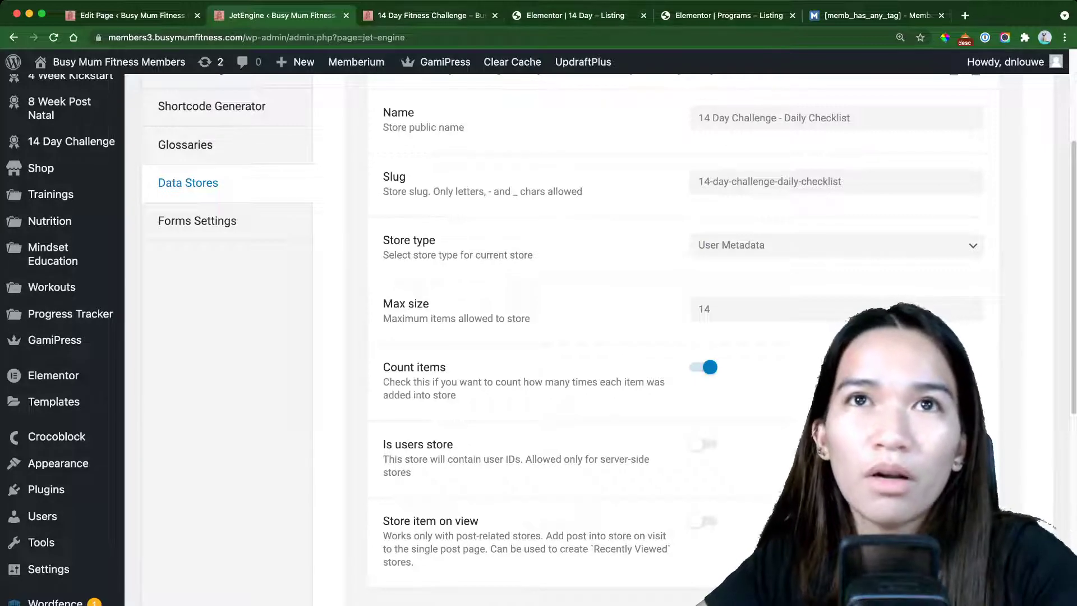
Look over the trainings and resources on the live 14 Day Fitness Challenge page at default zoom, and open that page in Elementor.
left_click(430, 16)
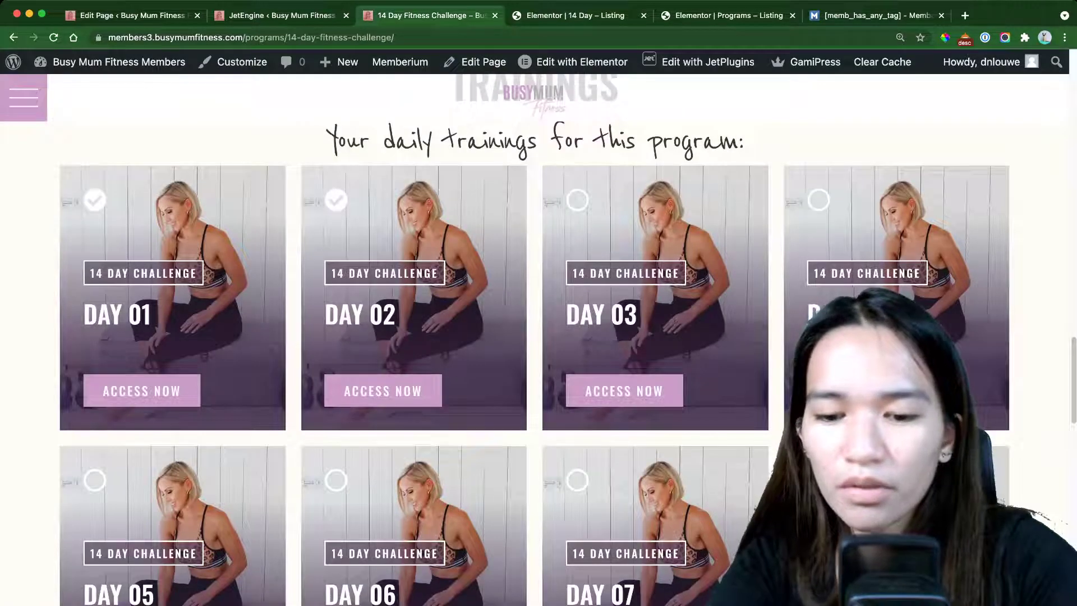
key("super+0")
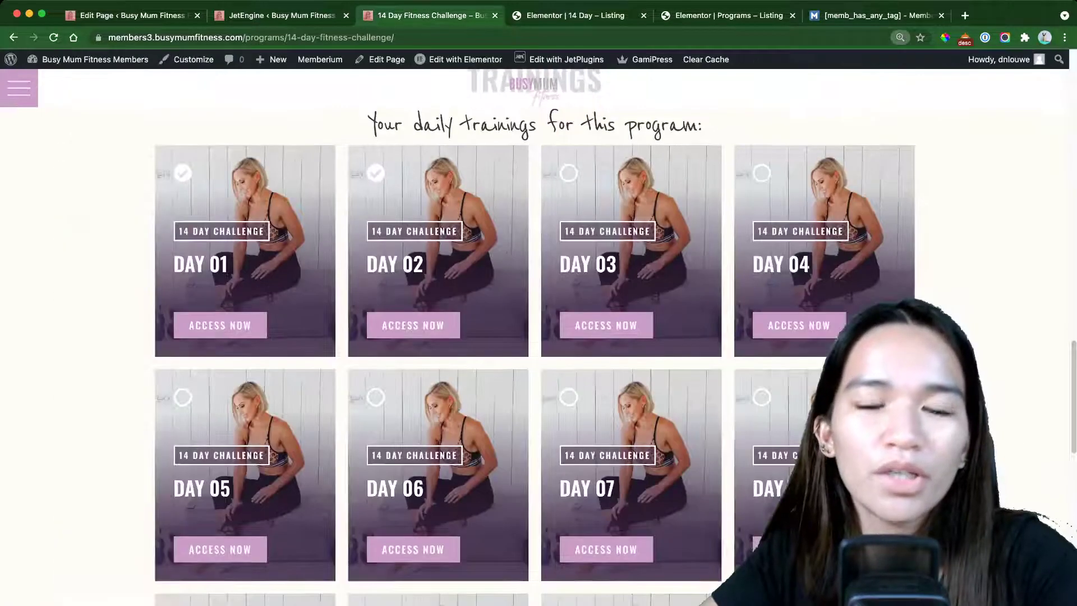
scroll(539, 337, "up", 4)
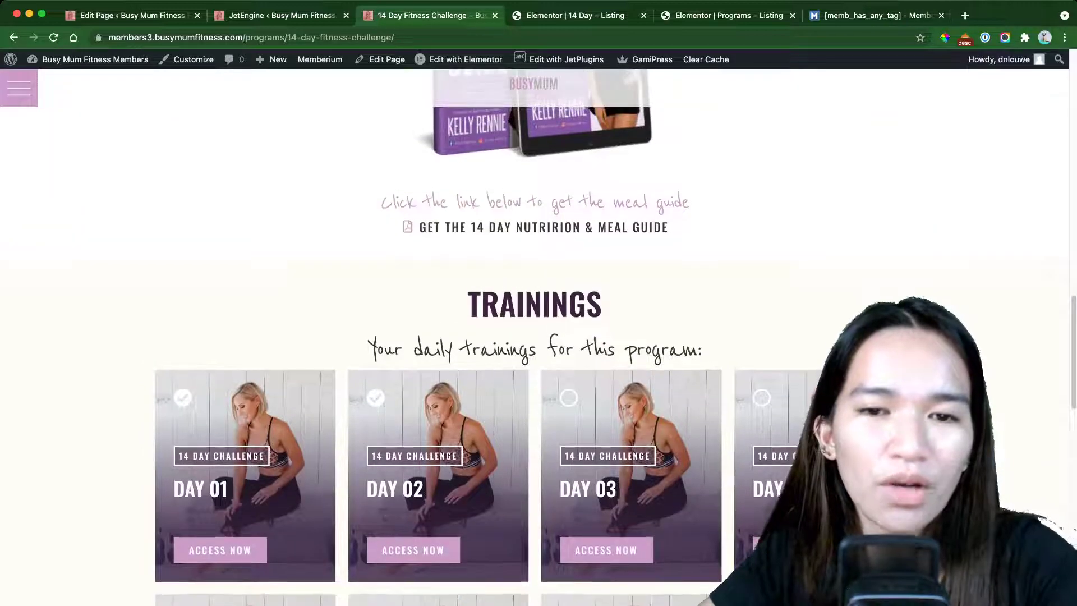
scroll(539, 337, "up", 7)
scroll(539, 337, "down", 4)
scroll(538, 336, "down", 10)
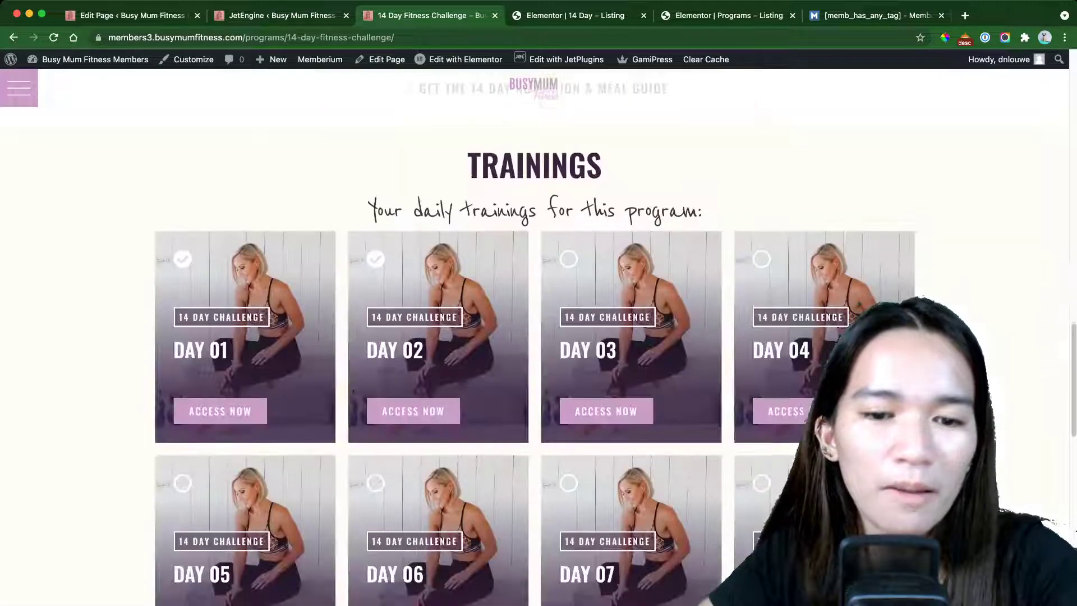
scroll(538, 337, "down", 2)
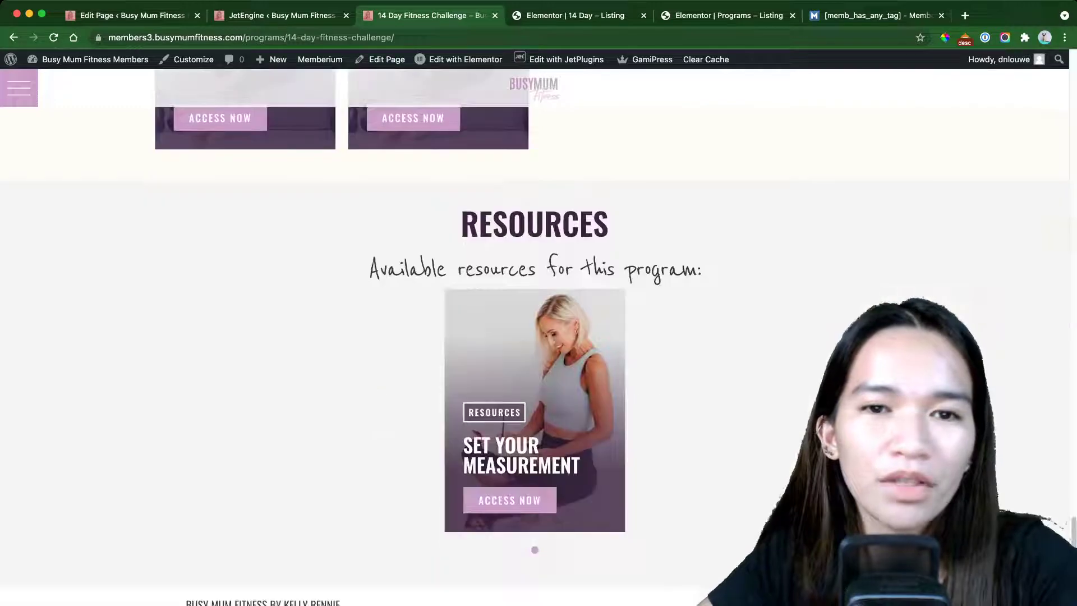
scroll(538, 337, "up", 5)
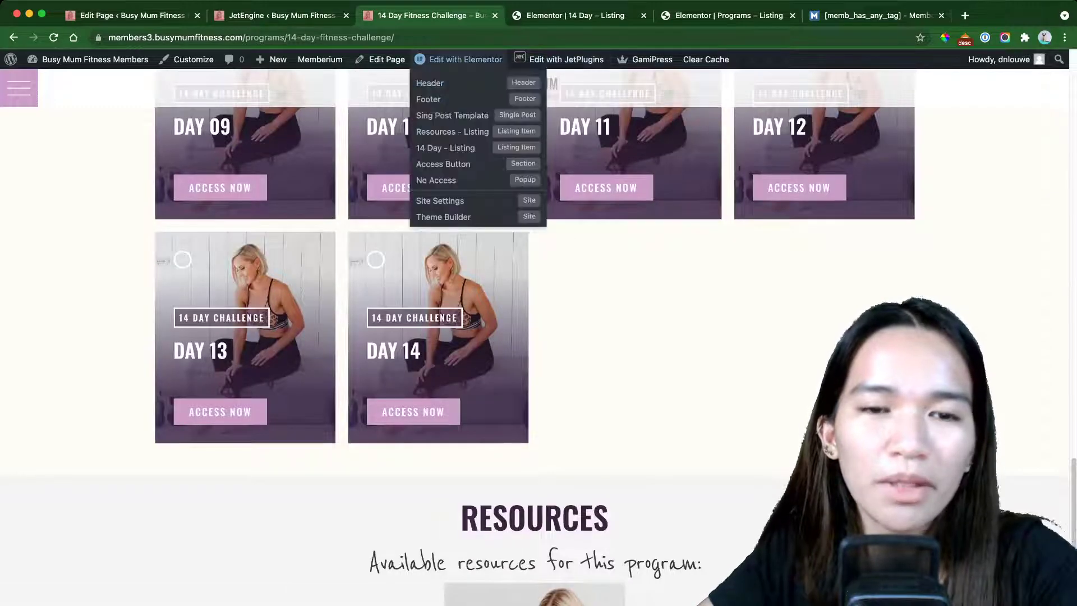
left_click(466, 60)
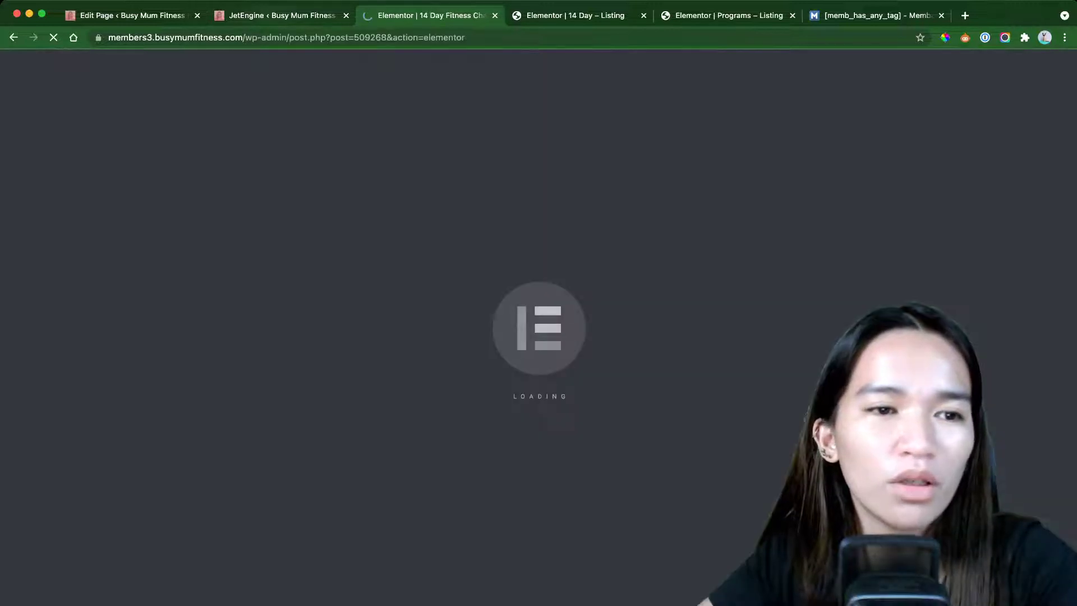
Open the Day 01 post for editing from the 14 Day Challenge post list in the WordPress admin.
left_click(275, 15)
scroll(561, 336, "up", 5)
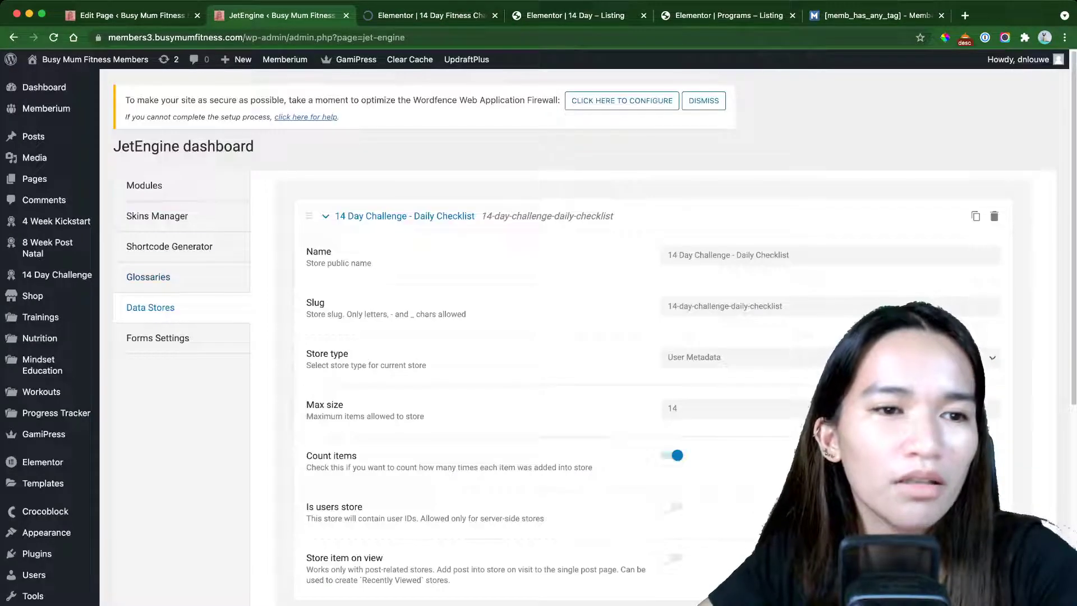
mouse_move(56, 274)
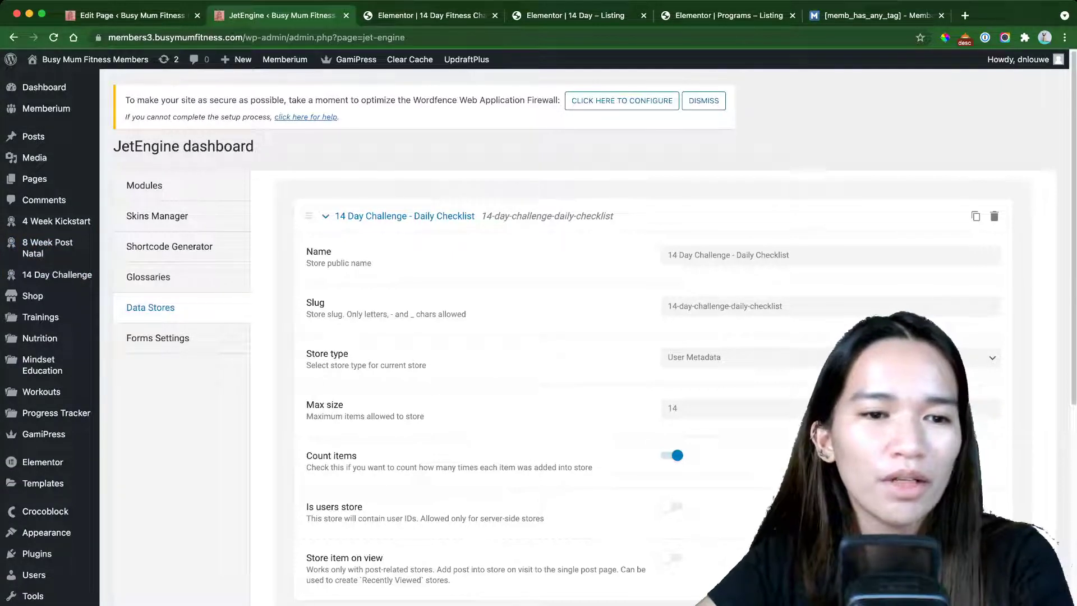
mouse_move(56, 275)
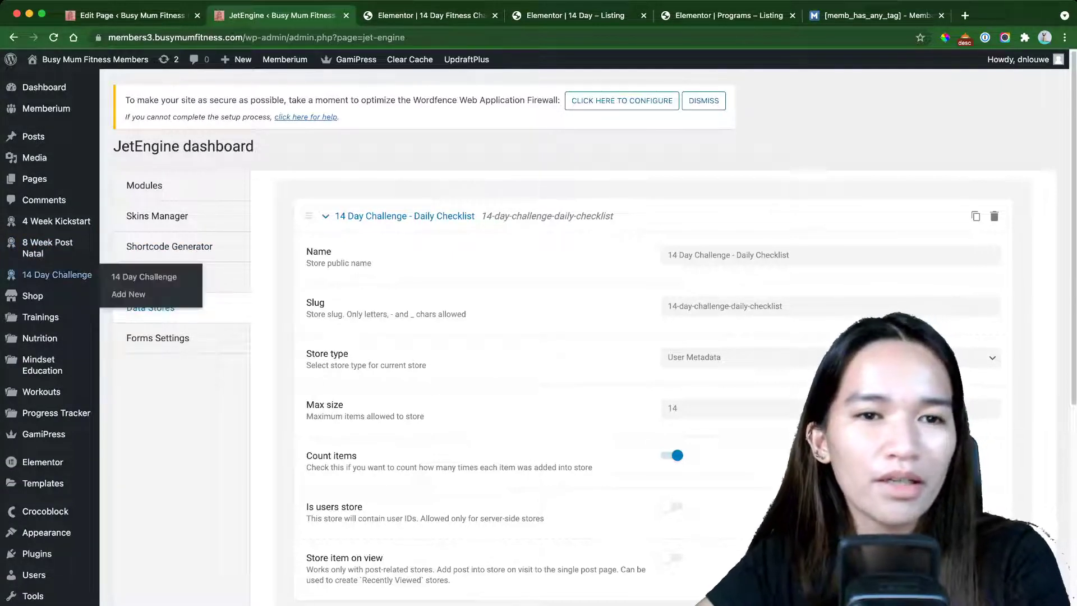
left_click(144, 277)
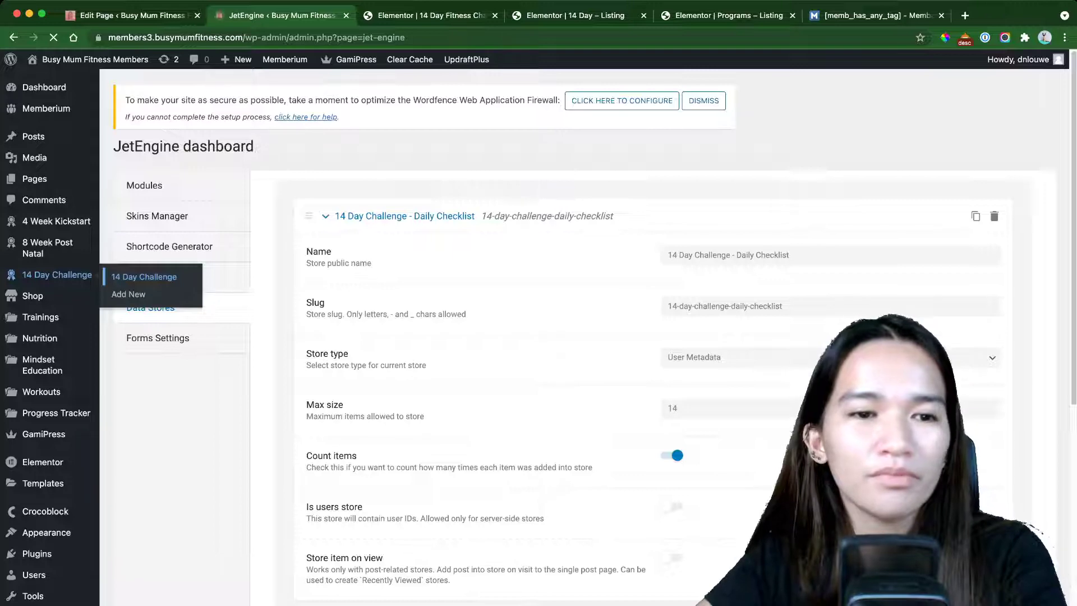
scroll(146, 292, "down", 3)
scroll(147, 303, "down", 2)
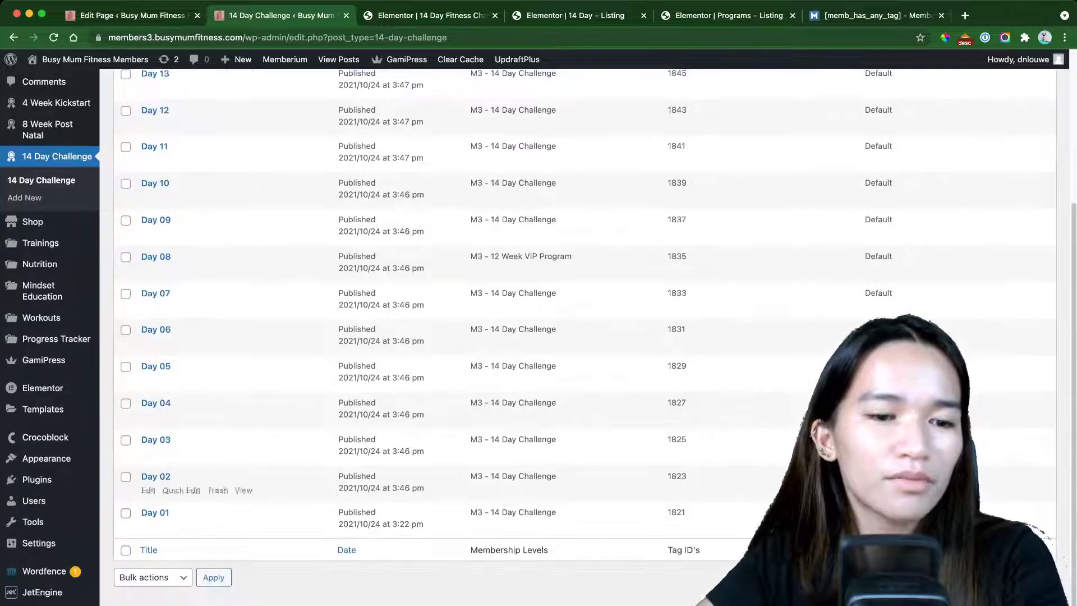
left_click(148, 527)
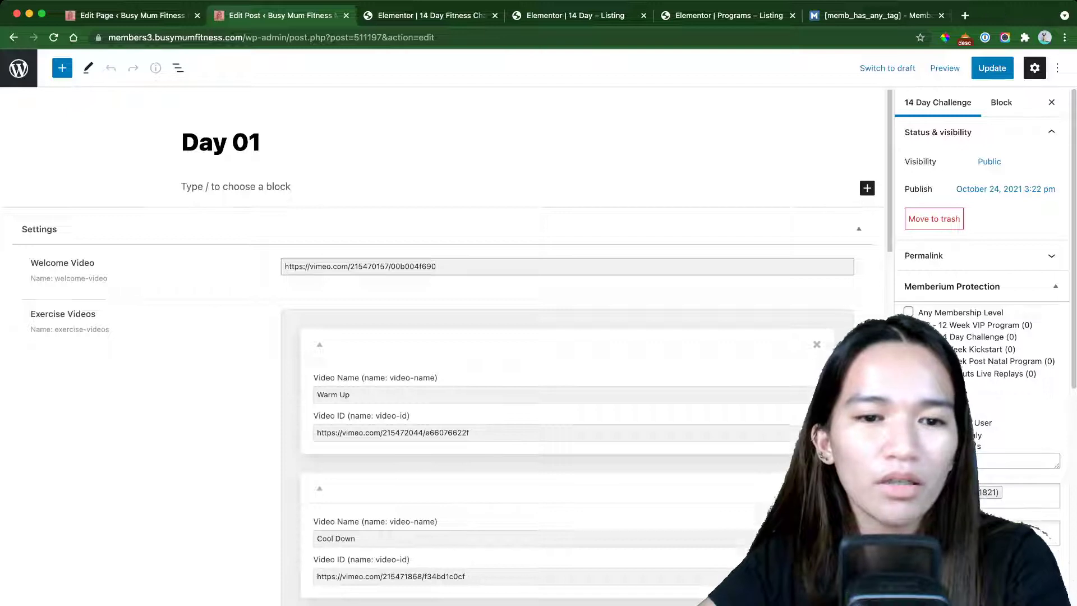
Review the Day 01 post's welcome video, exercise videos, files, checklist and drip tag fields, along with its Memberium Protection settings.
scroll(444, 347, "down", 5)
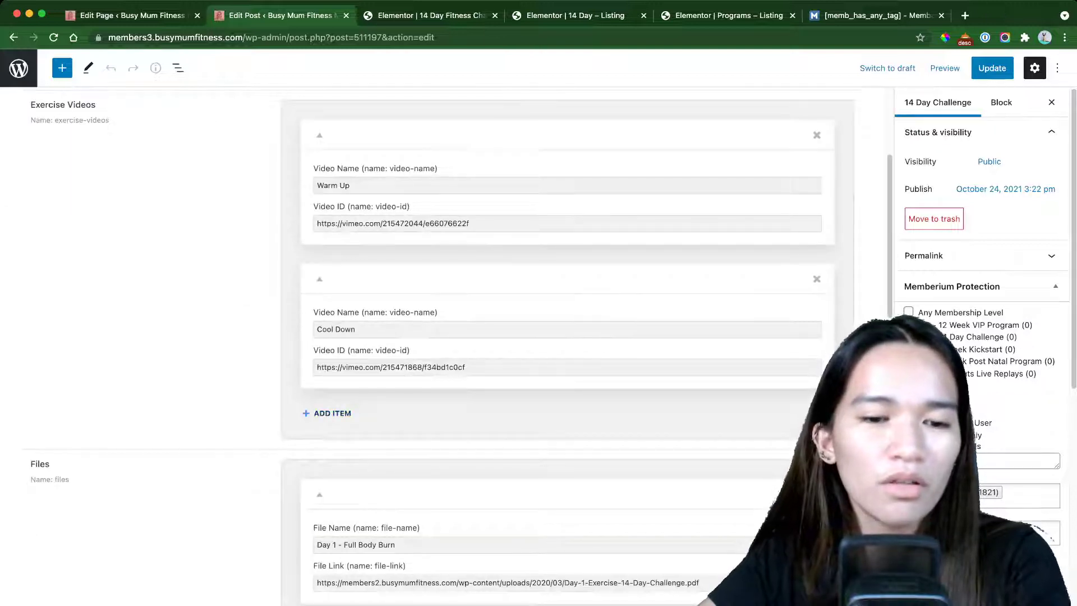
scroll(443, 348, "down", 4)
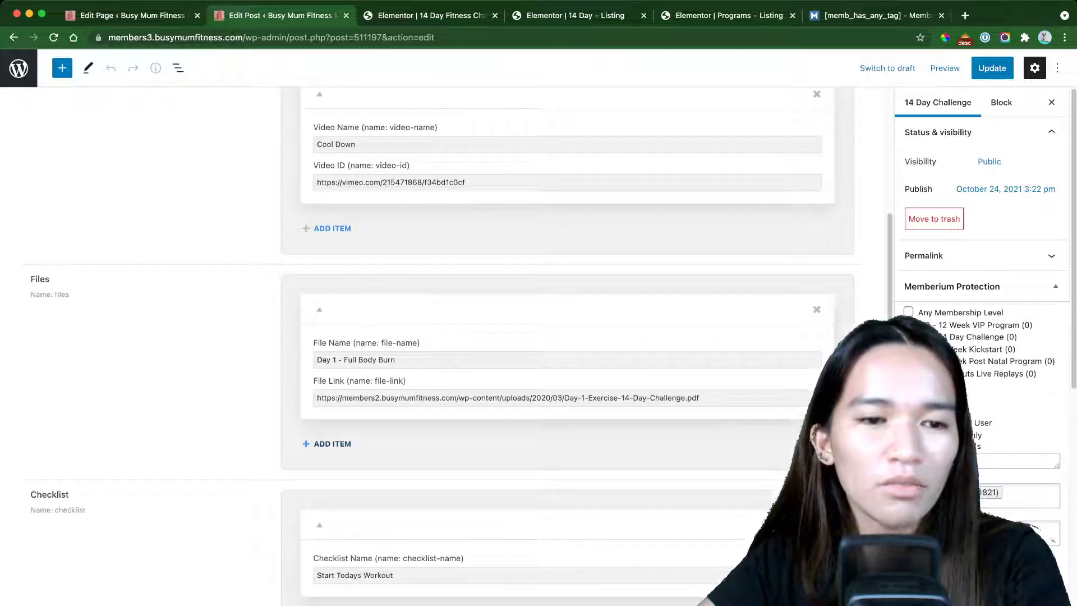
scroll(443, 348, "down", 8)
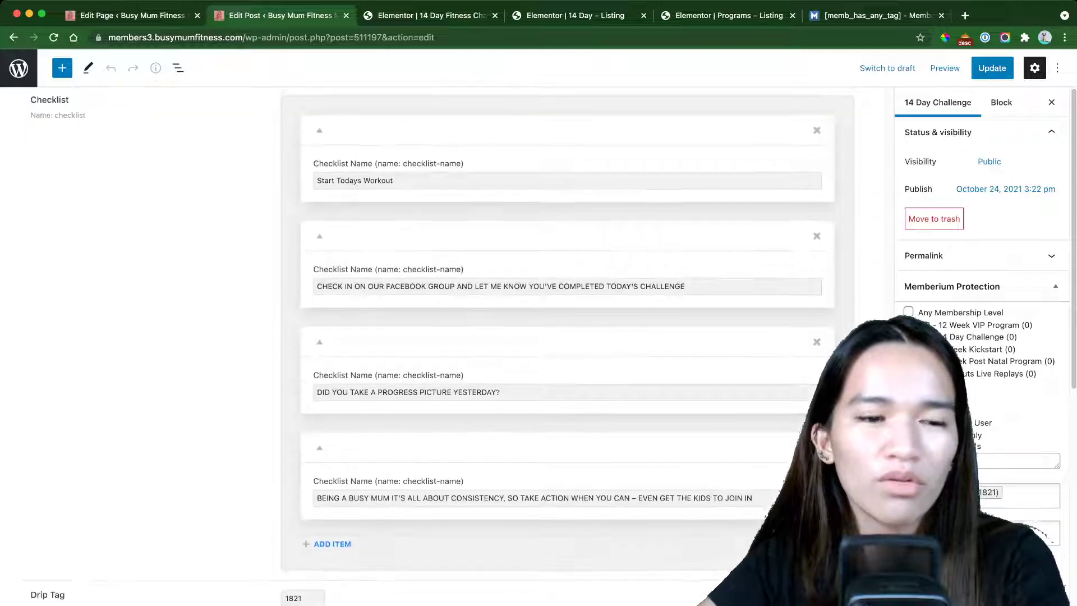
scroll(443, 348, "down", 4)
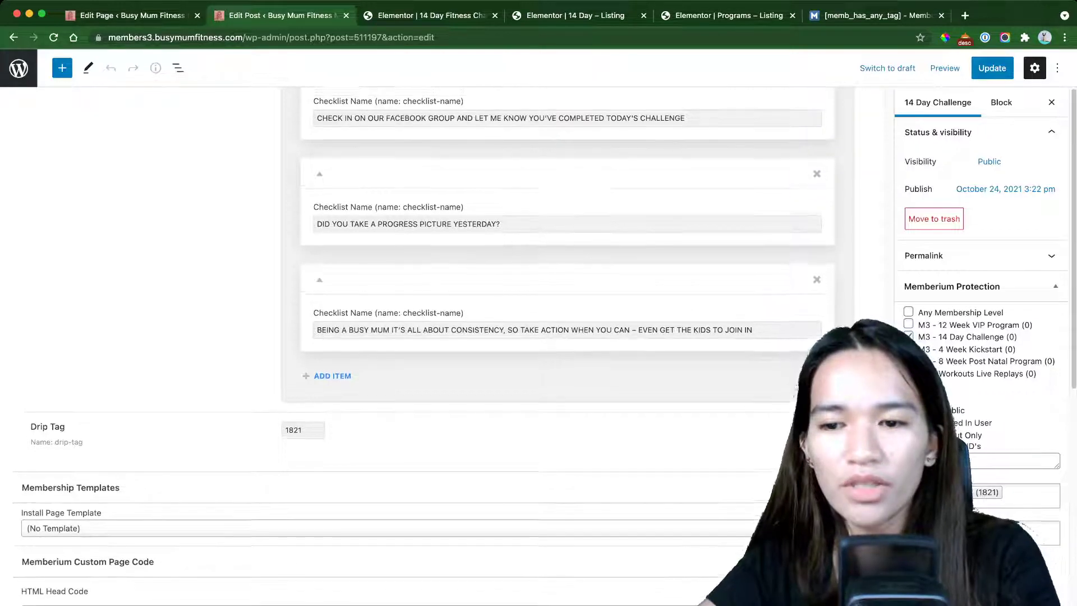
scroll(981, 281, "down", 5)
scroll(982, 281, "down", 3)
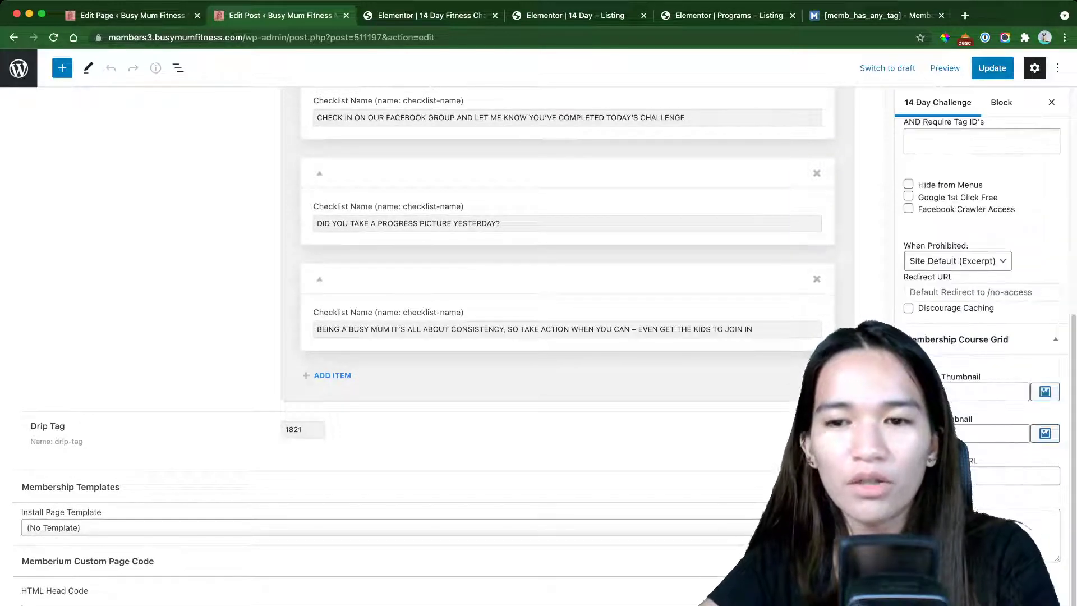
scroll(982, 281, "up", 8)
scroll(561, 336, "up", 10)
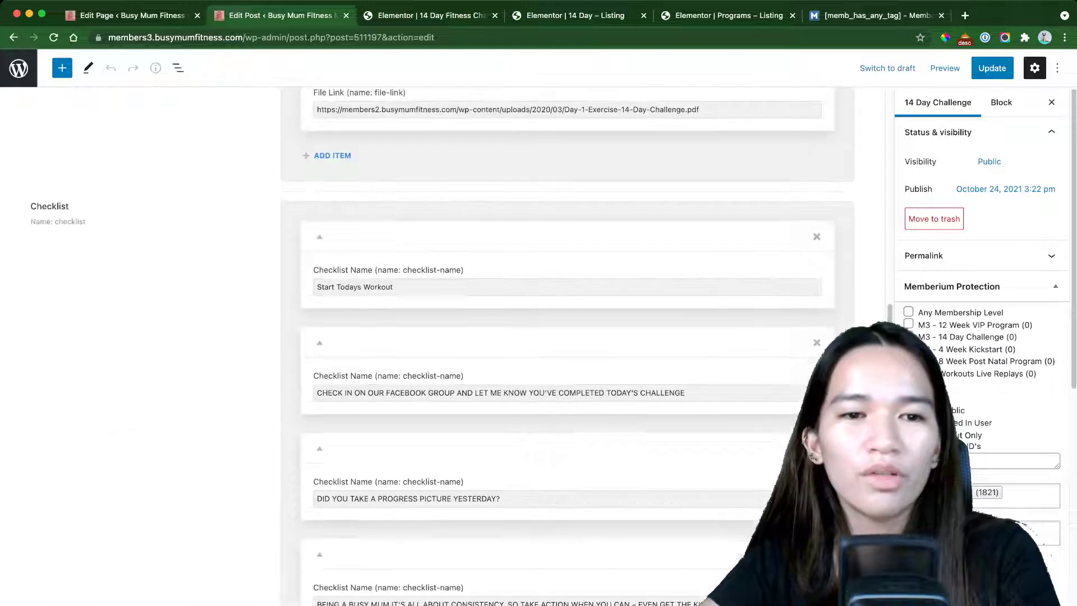
scroll(561, 337, "up", 5)
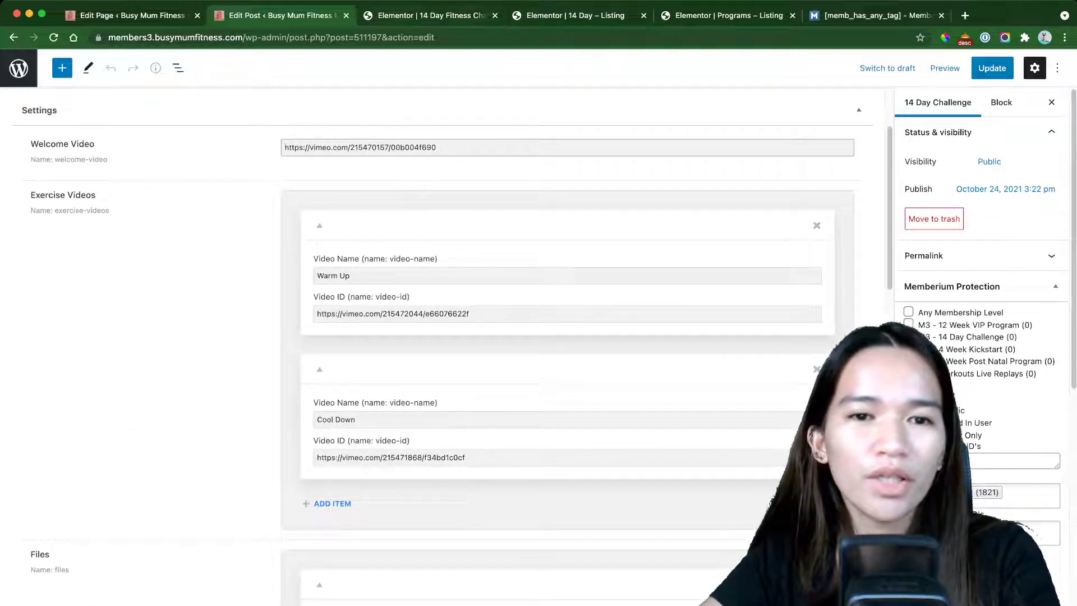
Inspect the welcome video and Nutrition video widget settings on the 14 Day Fitness Challenge page in Elementor, with the Navigator closed.
left_click(426, 15)
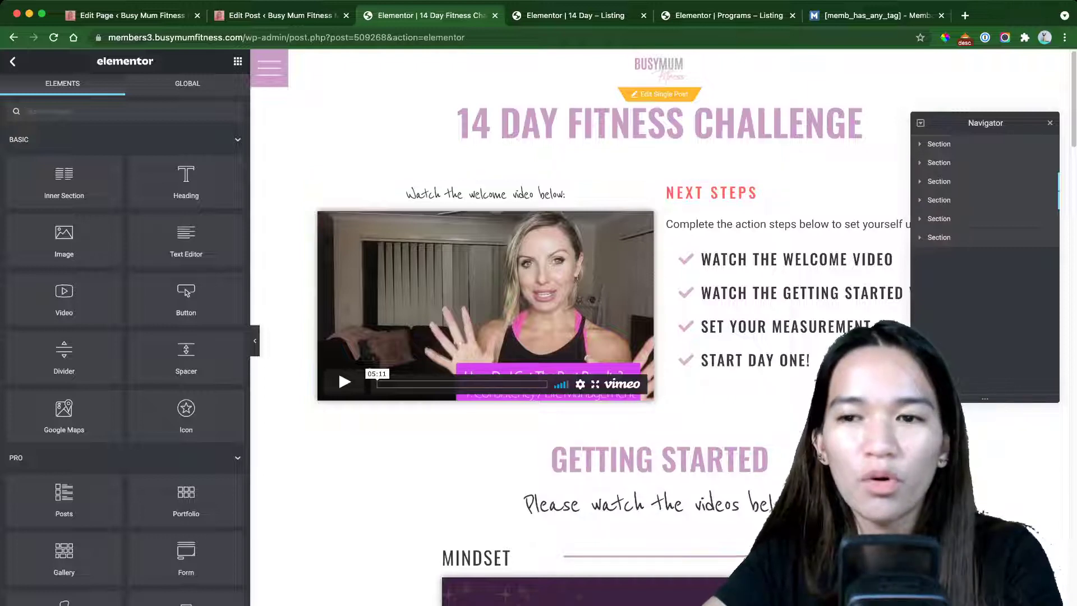
left_click(1051, 123)
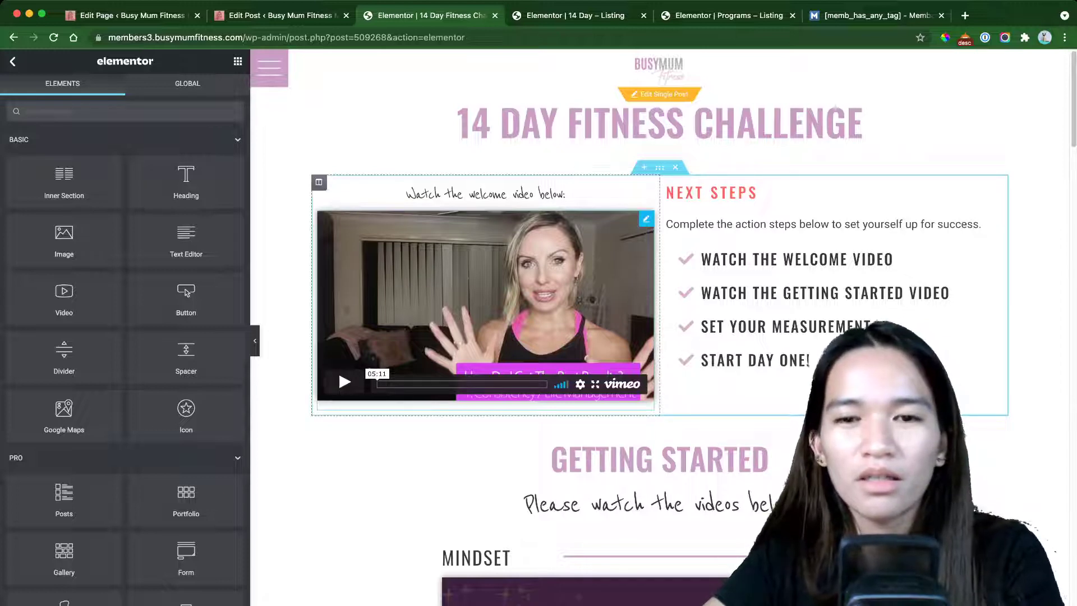
left_click(646, 219)
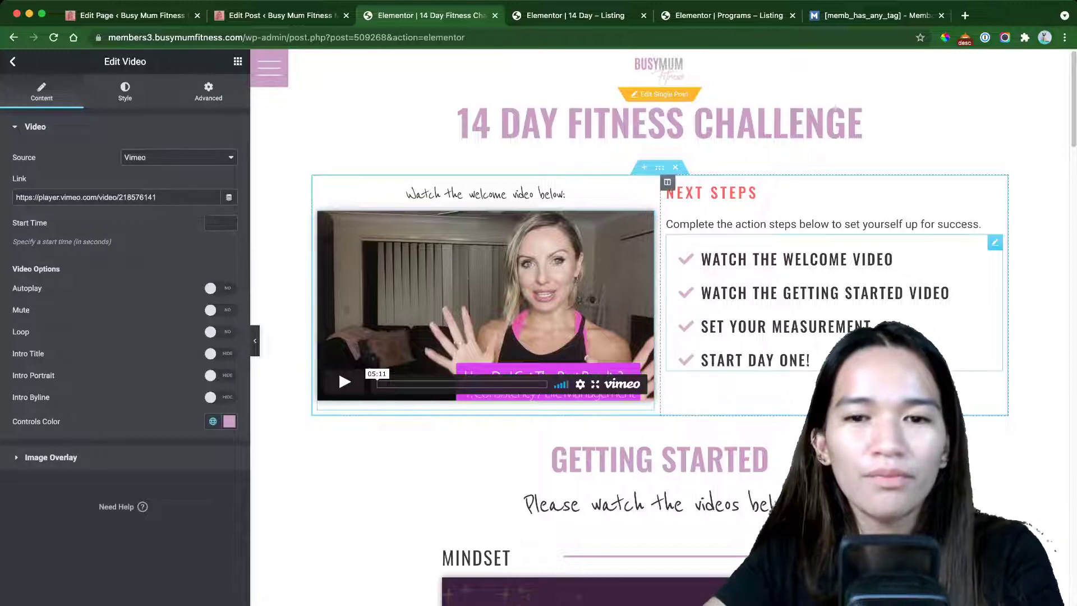
scroll(660, 325, "down", 5)
scroll(660, 326, "down", 5)
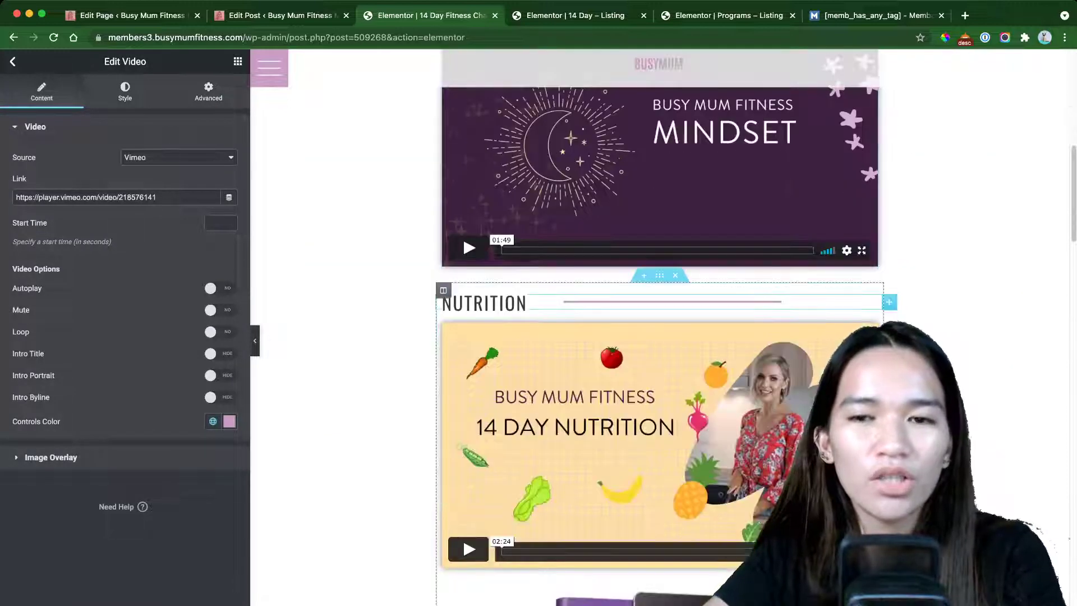
scroll(660, 325, "down", 4)
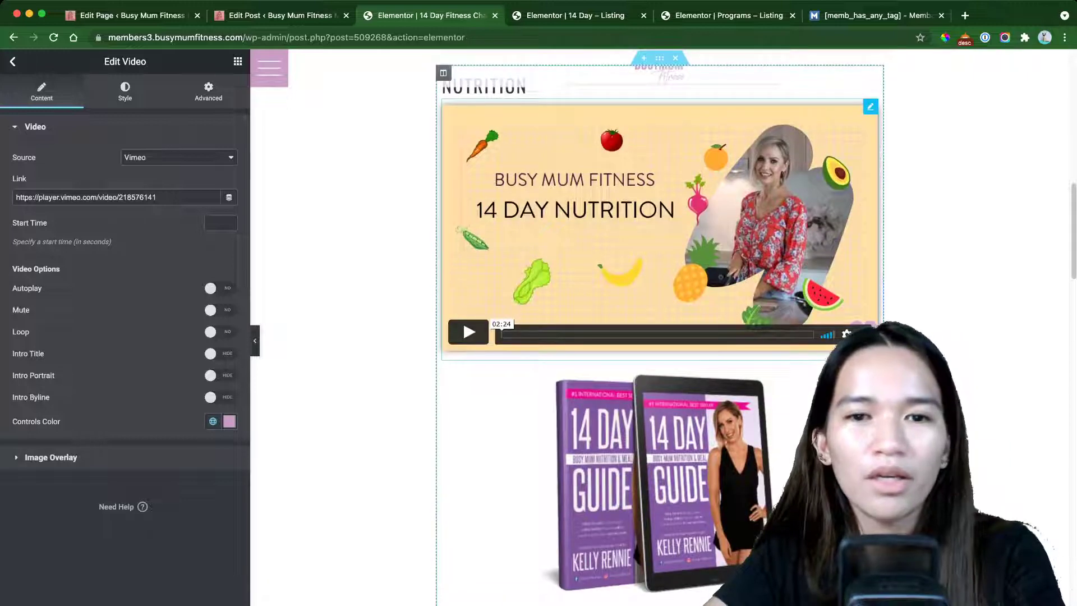
left_click(871, 106)
scroll(660, 326, "down", 3)
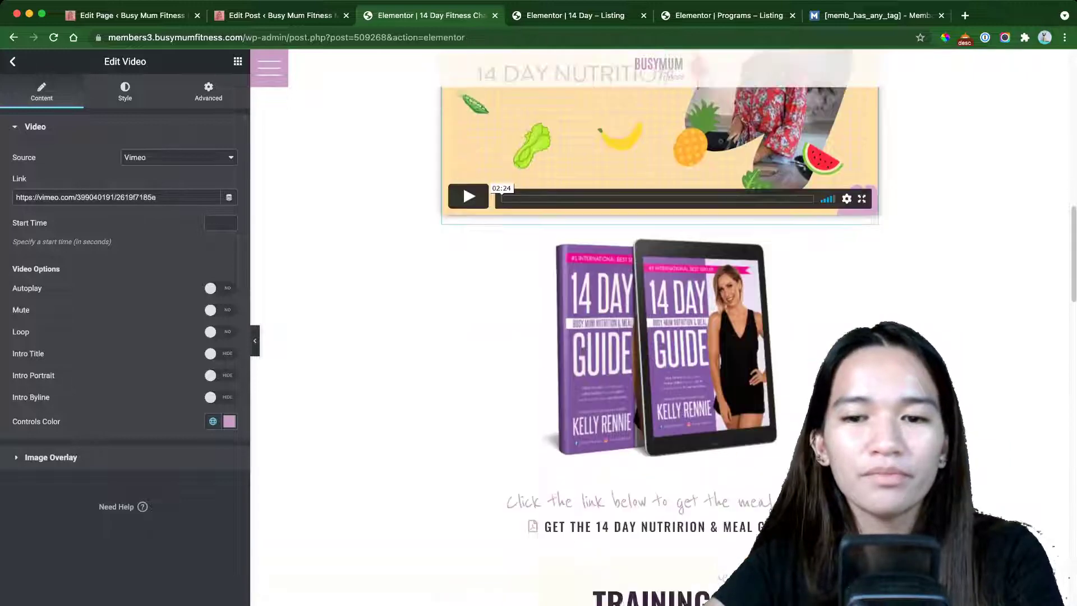
Inspect the general settings of the Listing Grid in the Trainings section and look over its daily cards.
scroll(660, 325, "down", 10)
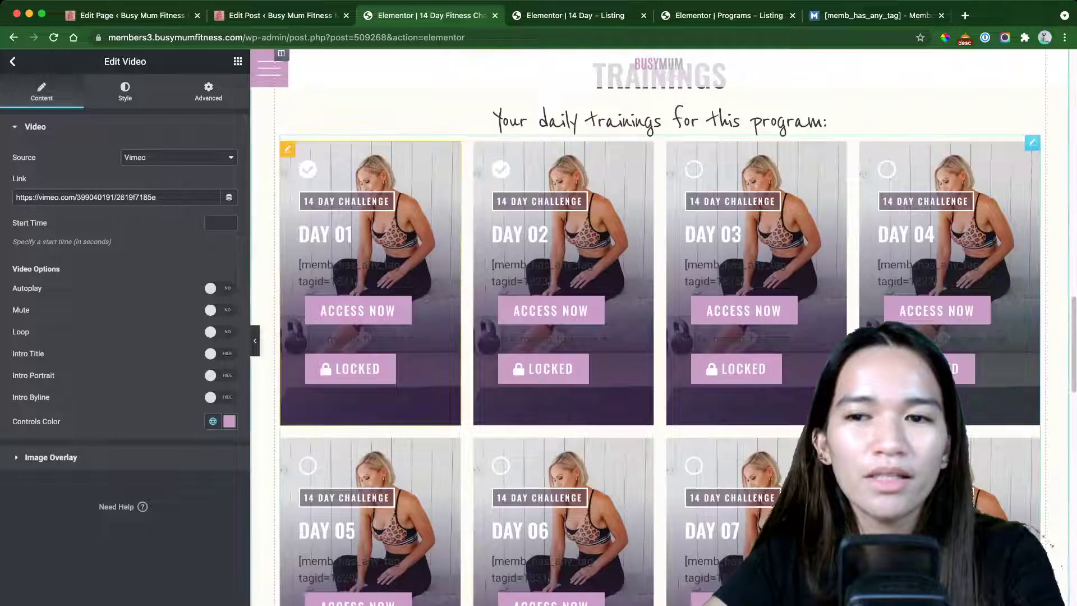
left_click(1032, 142)
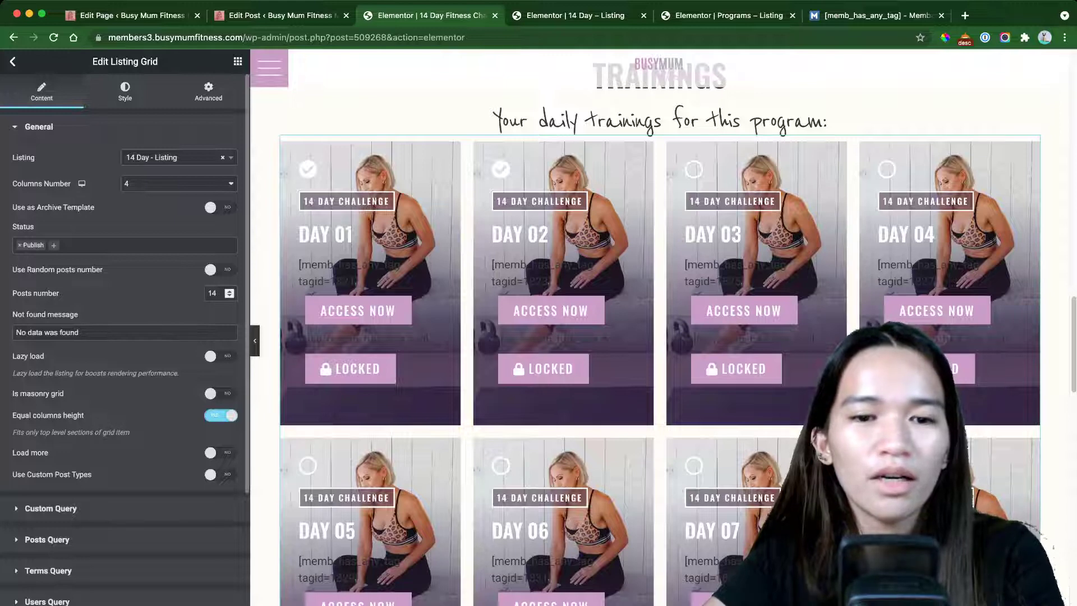
scroll(561, 337, "down", 3)
scroll(561, 336, "down", 13)
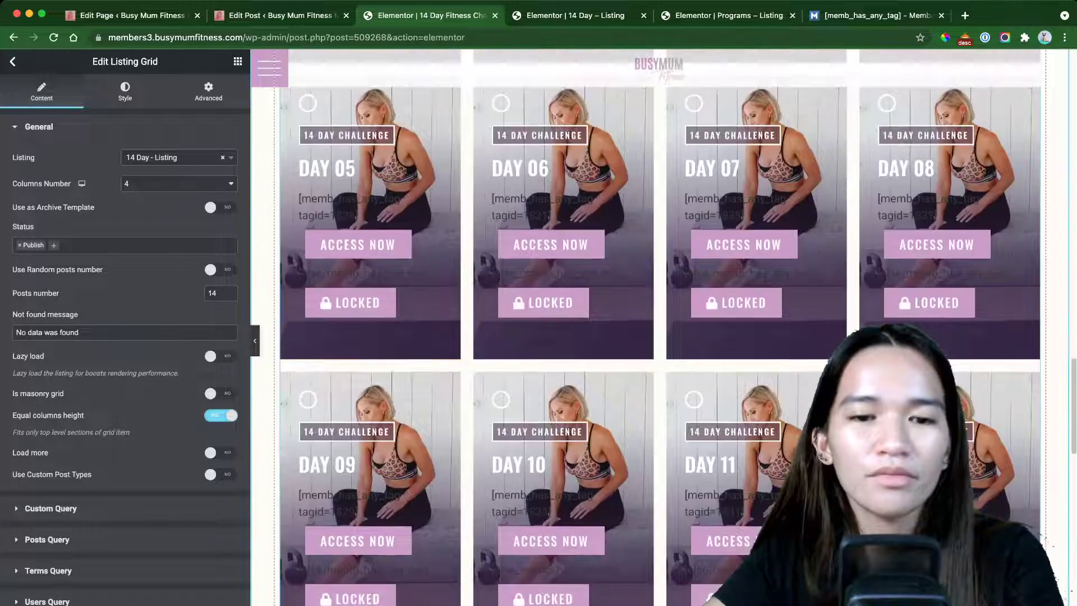
Inspect the Resources Listing Grid's Posts Query, checking the included post ID under Posts & Author Parameters.
scroll(561, 337, "down", 6)
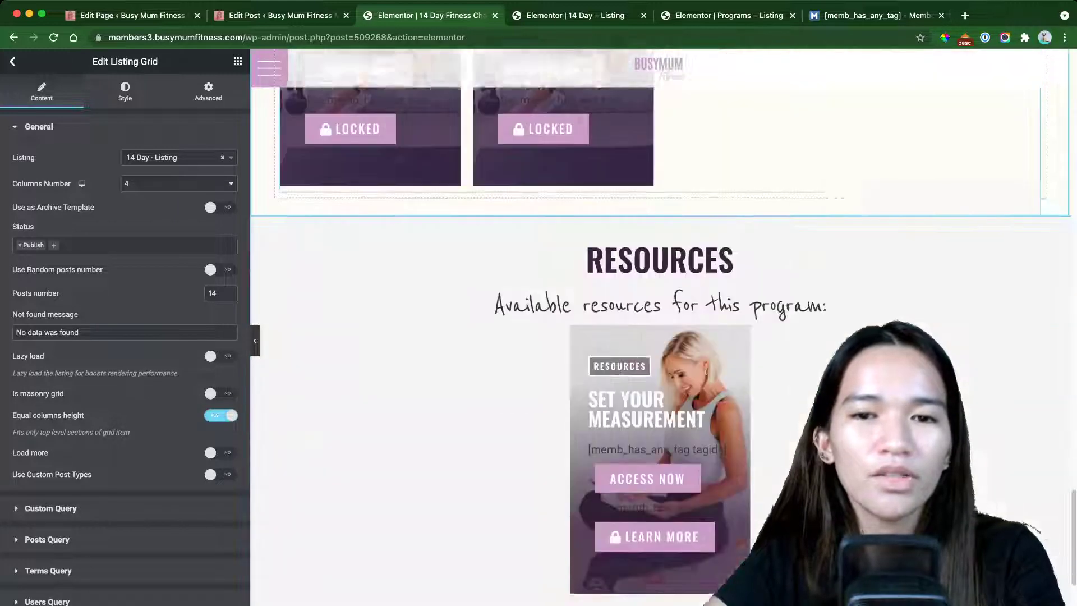
left_click(667, 247)
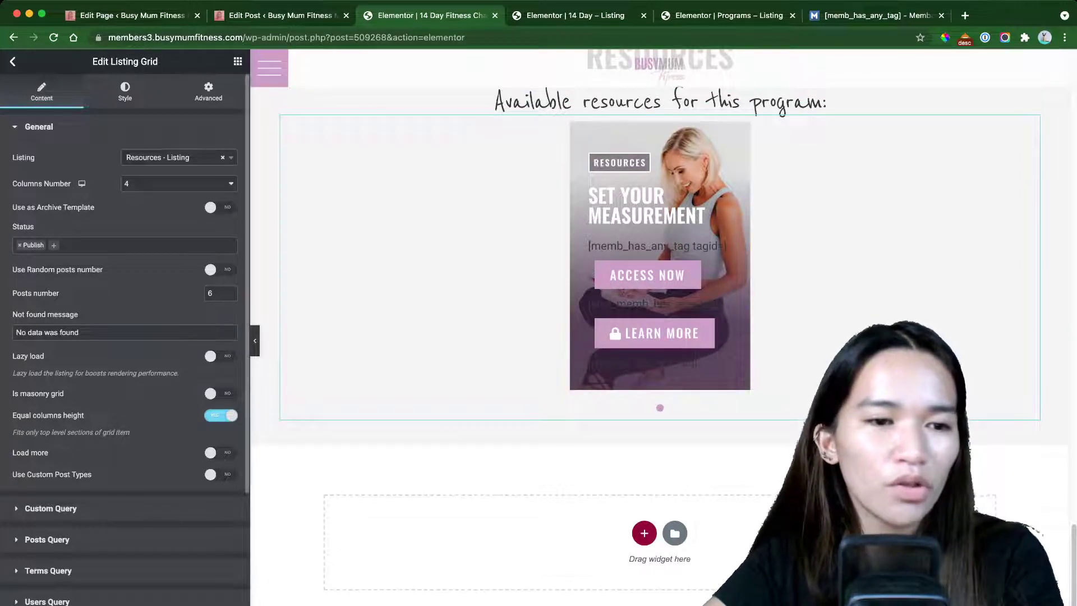
scroll(223, 332, "down", 5)
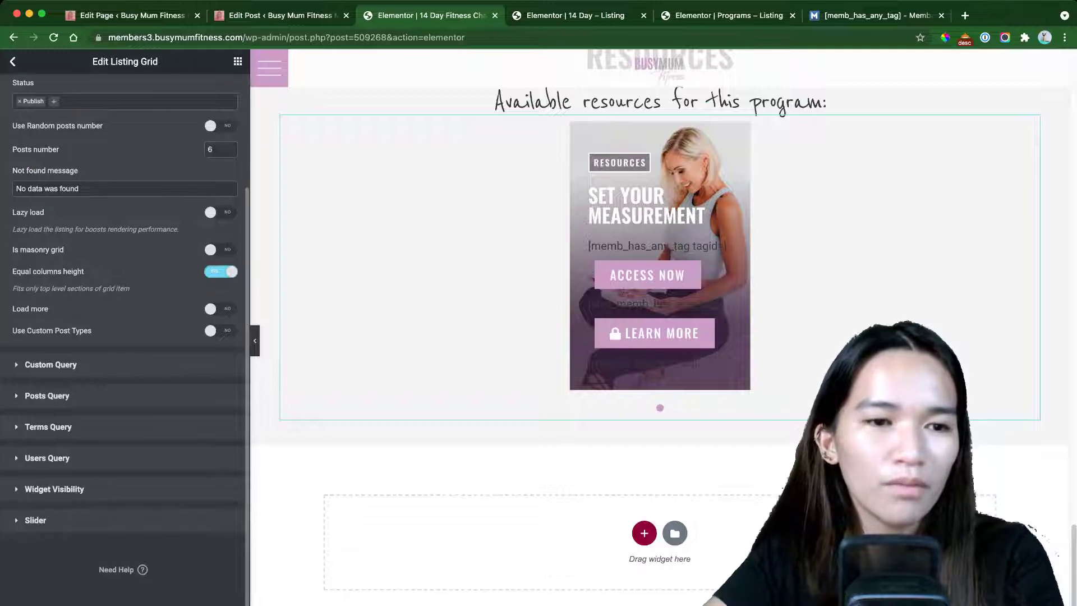
left_click(46, 395)
left_click(100, 256)
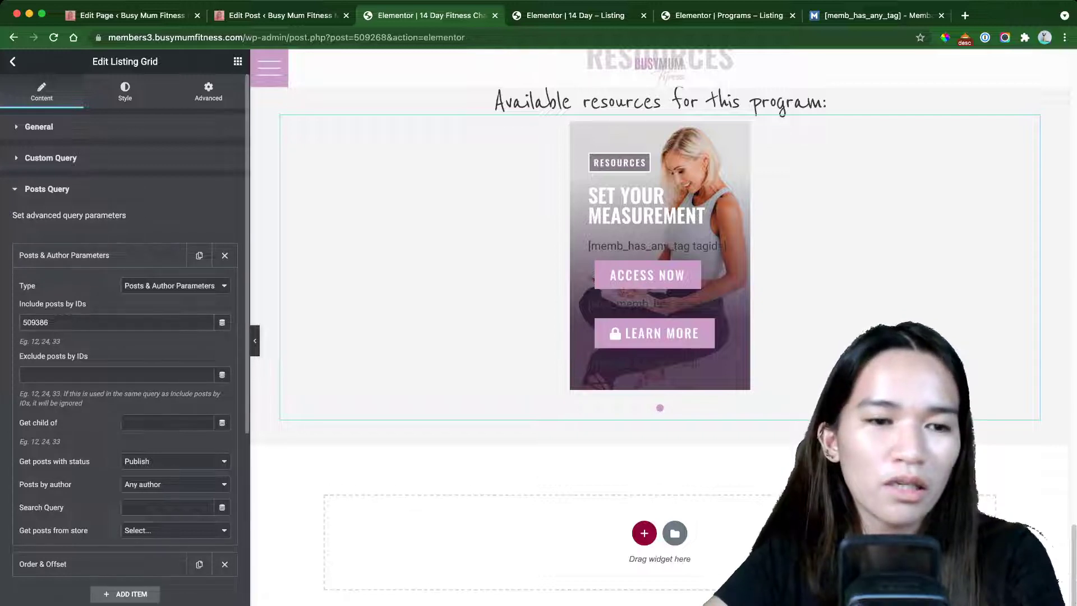
left_click_drag(52, 323, 20, 323)
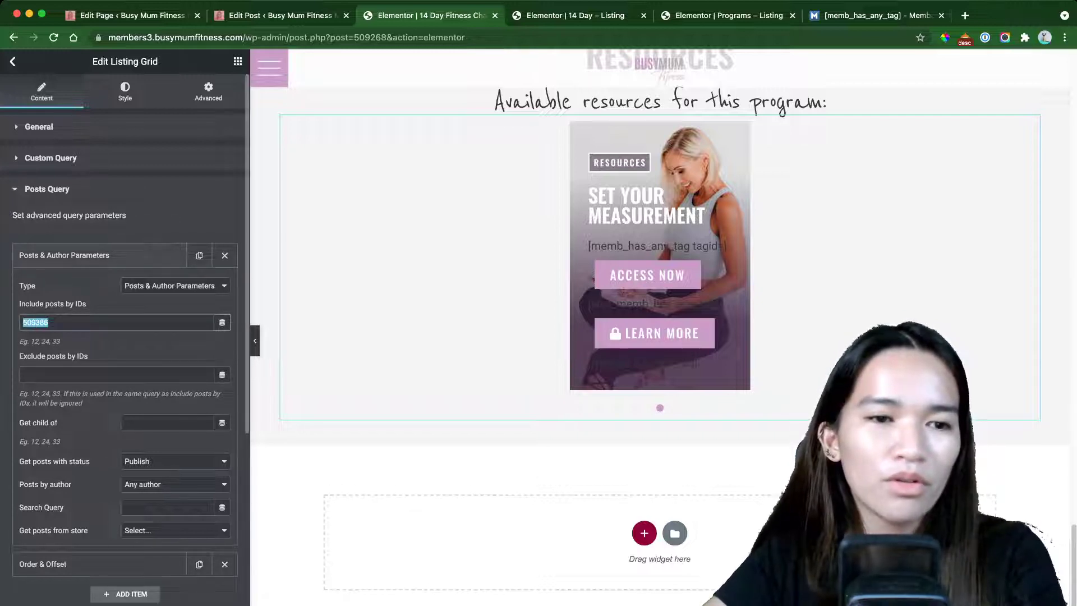
left_click(100, 255)
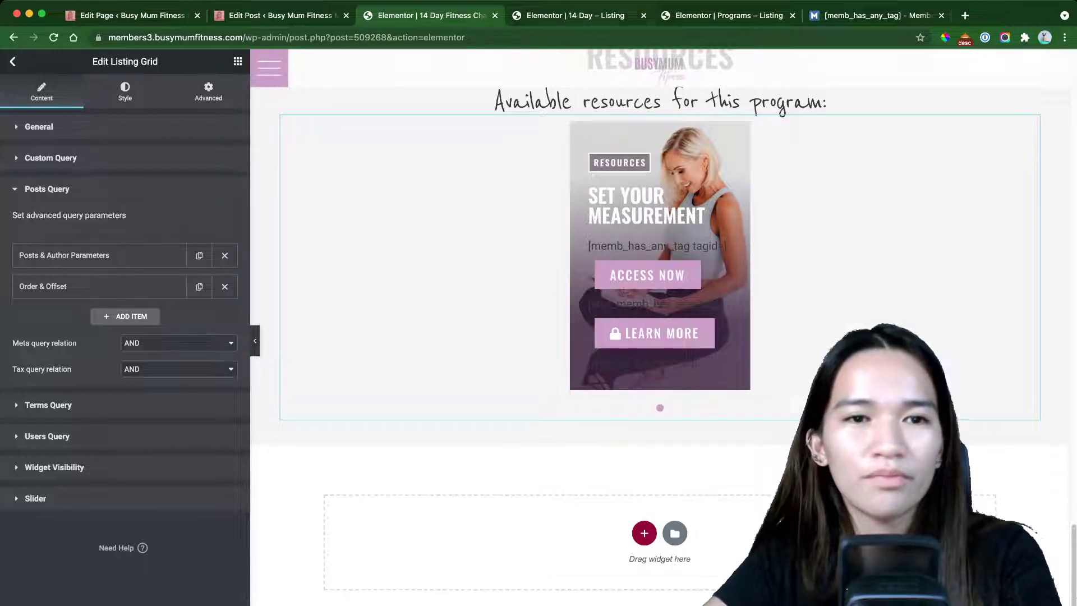
Open the Day 01 training from the live challenge page in the incognito window and look over its video, checklist, guidelines and workout.
key("ctrl+Tab")
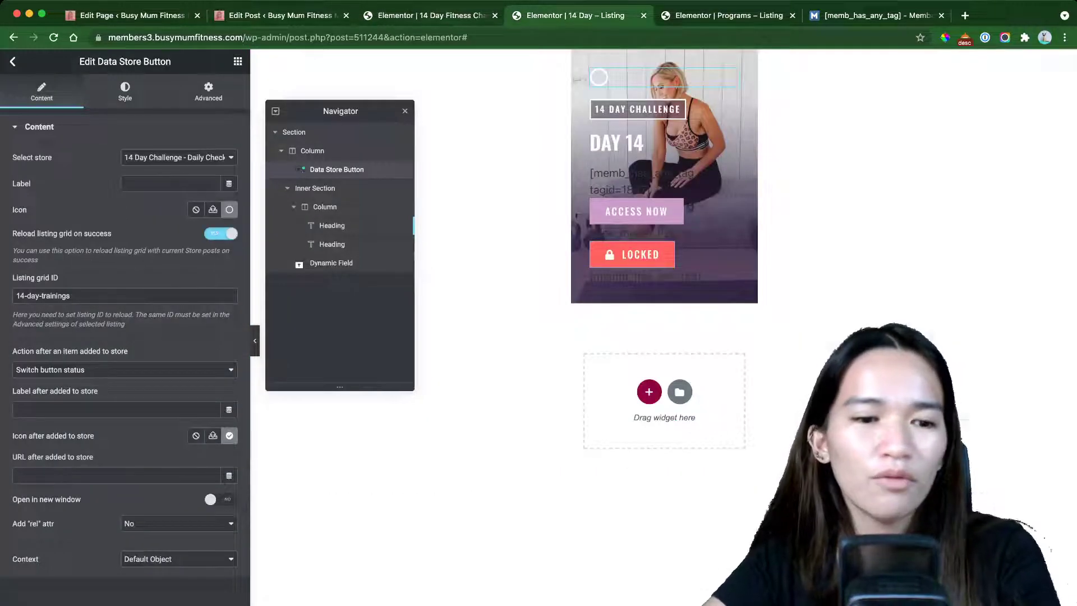
key("ctrl+shift+Tab")
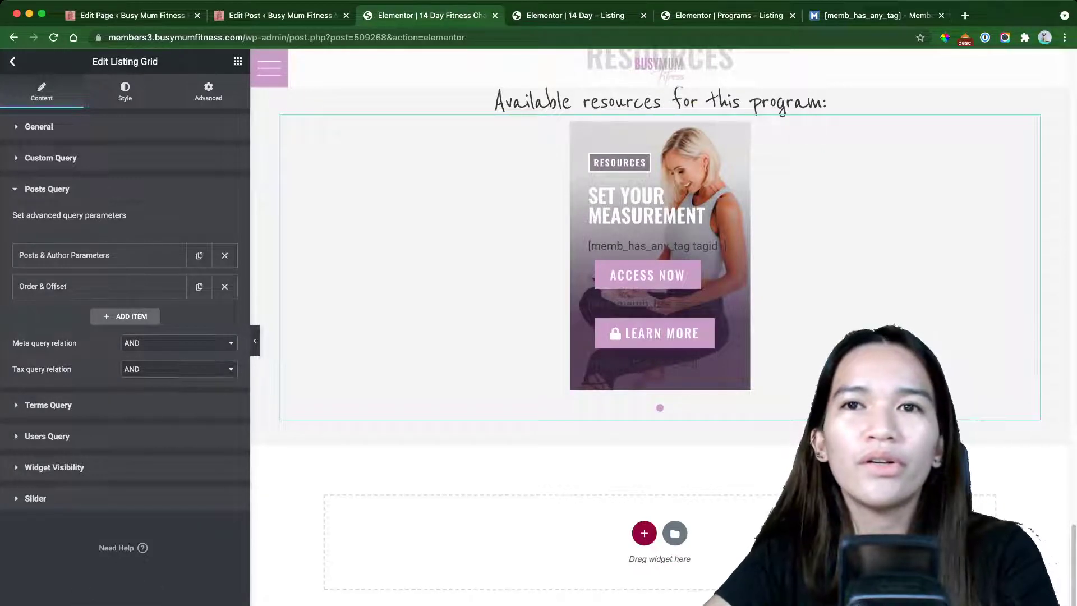
key("super+grave")
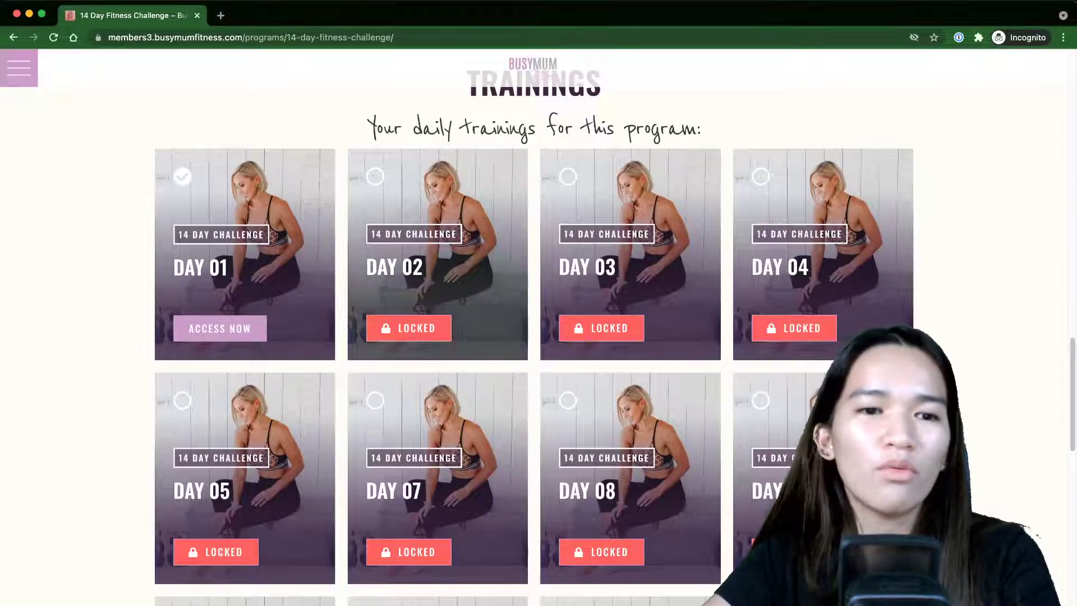
left_click(219, 329)
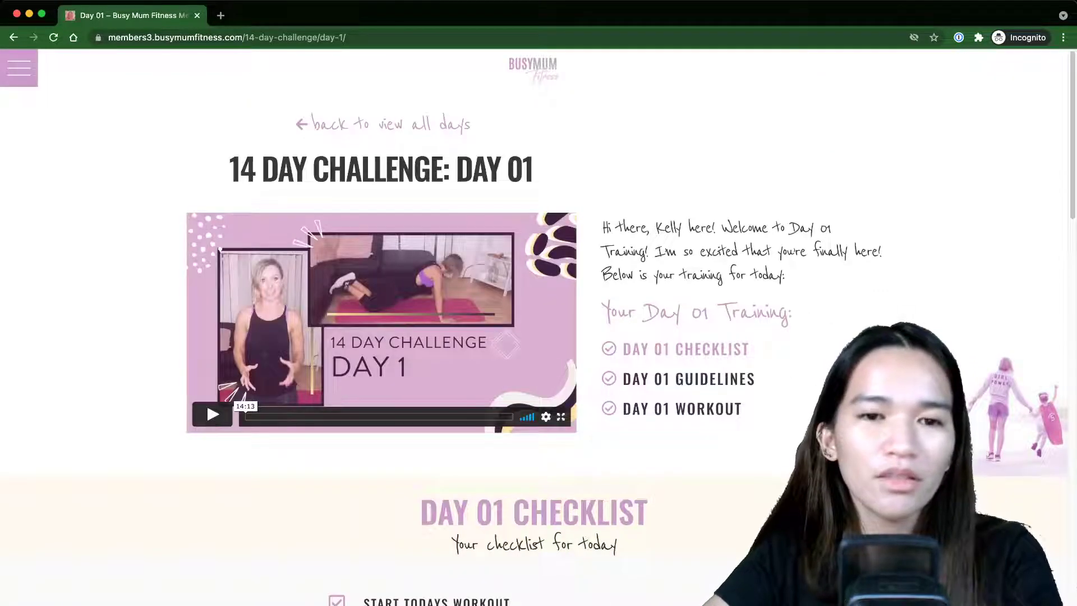
scroll(627, 355, "down", 1)
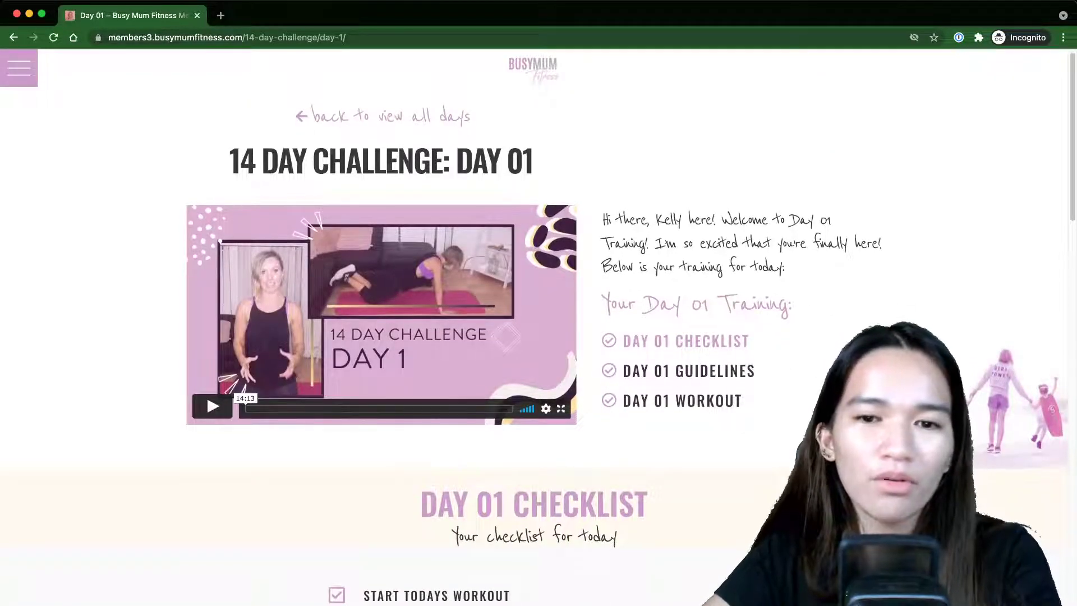
scroll(539, 336, "down", 4)
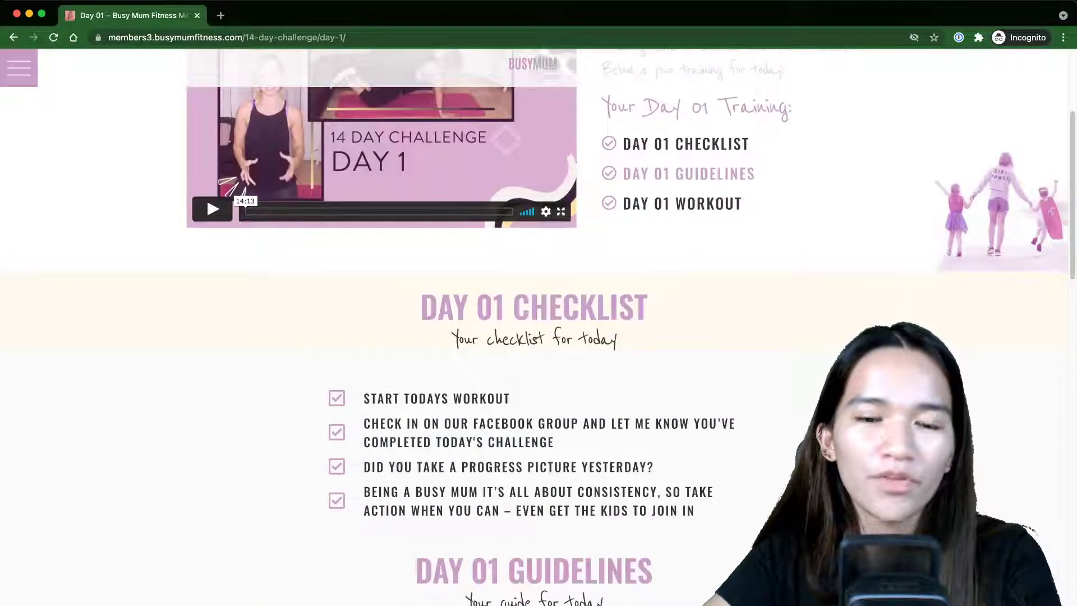
scroll(539, 337, "down", 4)
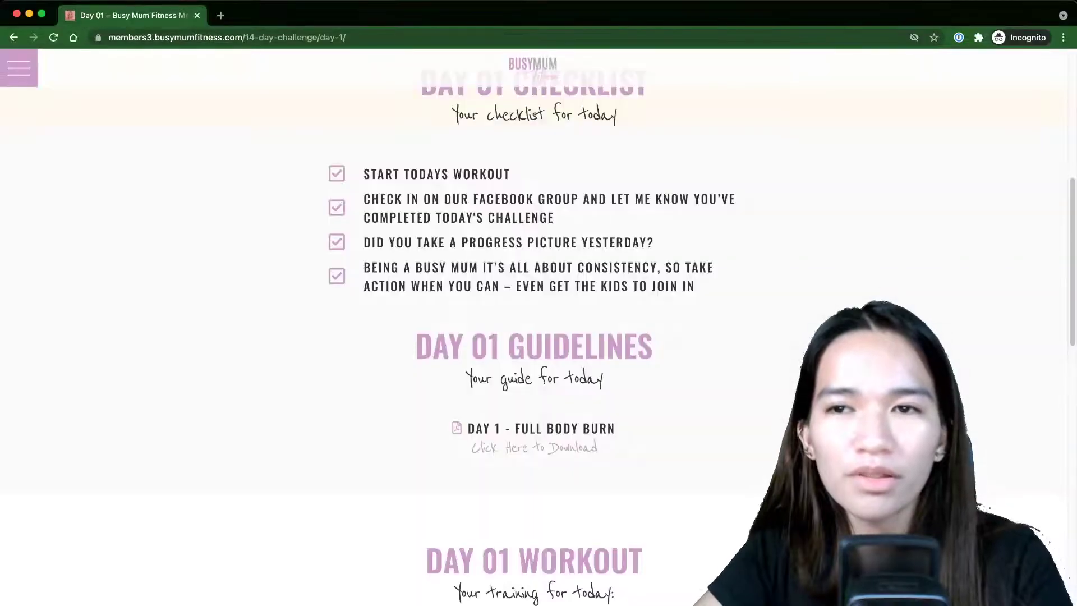
scroll(539, 337, "down", 4)
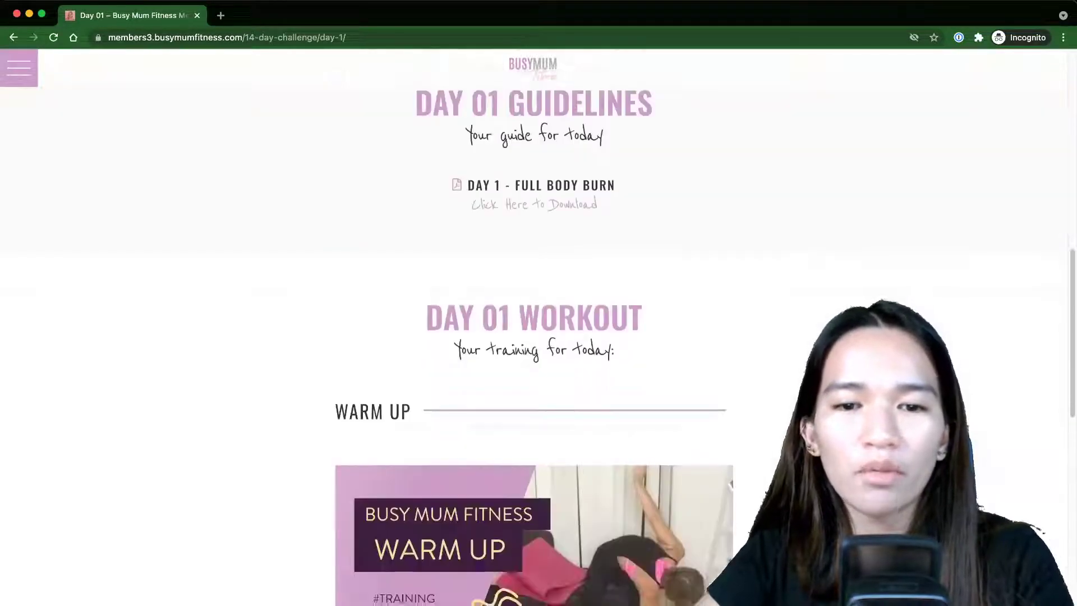
scroll(538, 337, "down", 8)
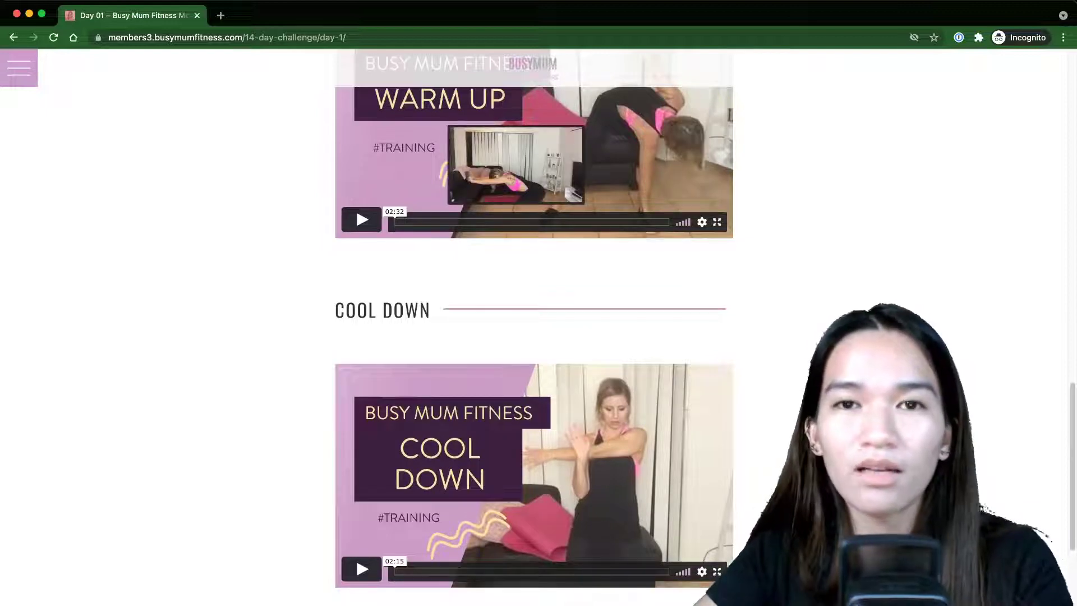
scroll(516, 221, "down", 1)
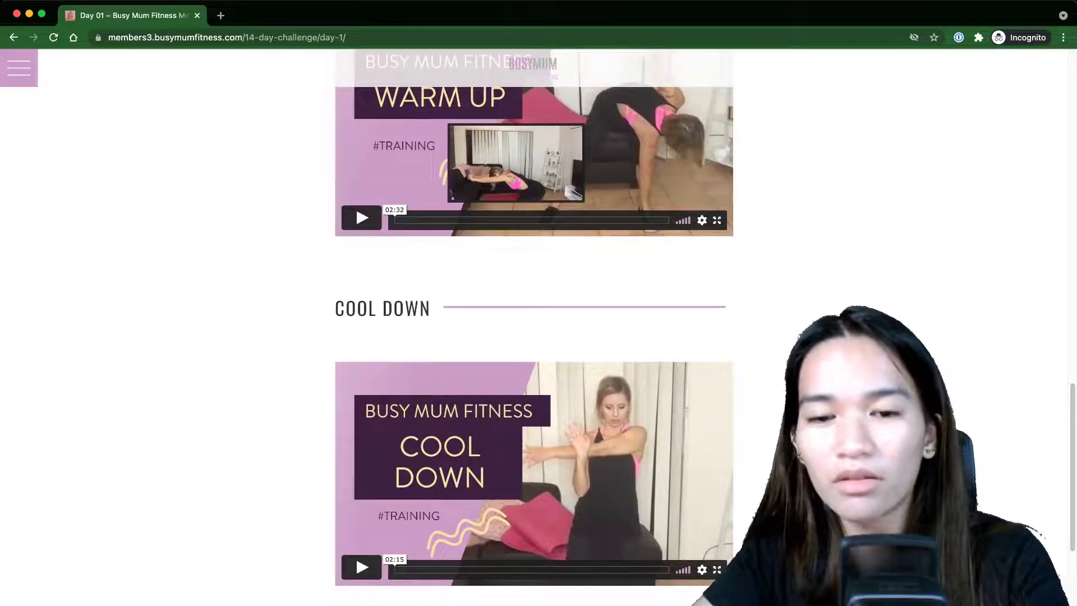
scroll(516, 221, "down", 5)
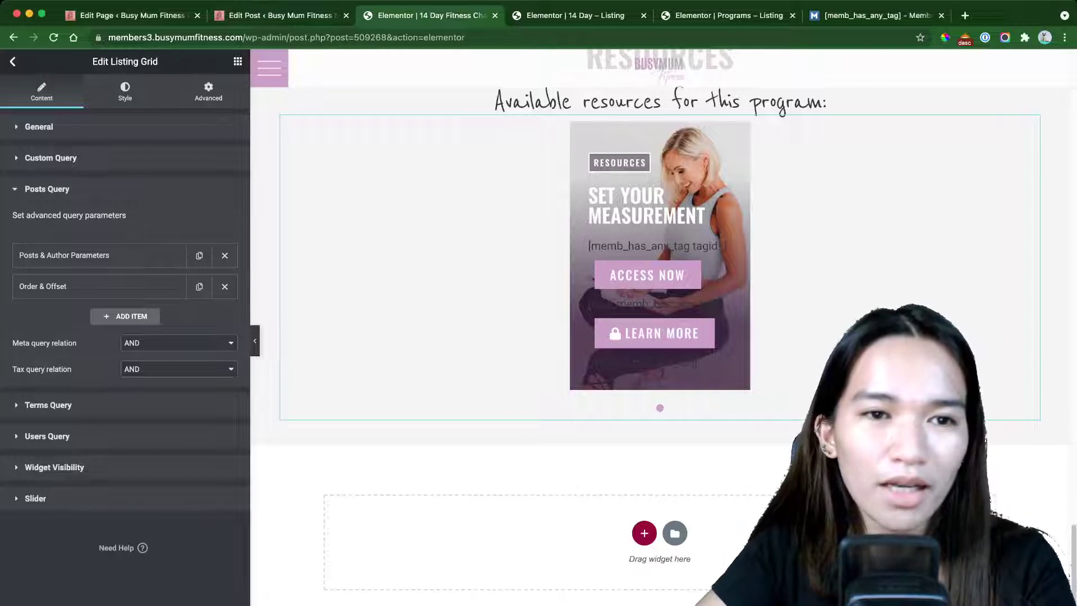
Review the Day 01 post's welcome video, exercise videos, files and checklist fields together with its Memberium Protection settings.
left_click(236, 16)
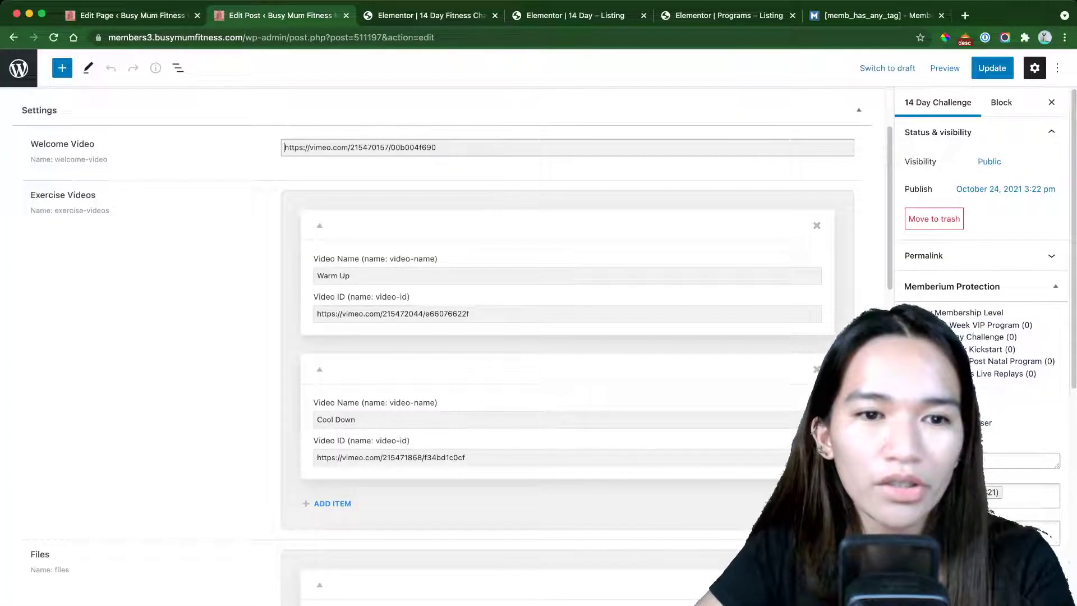
scroll(443, 347, "up", 4)
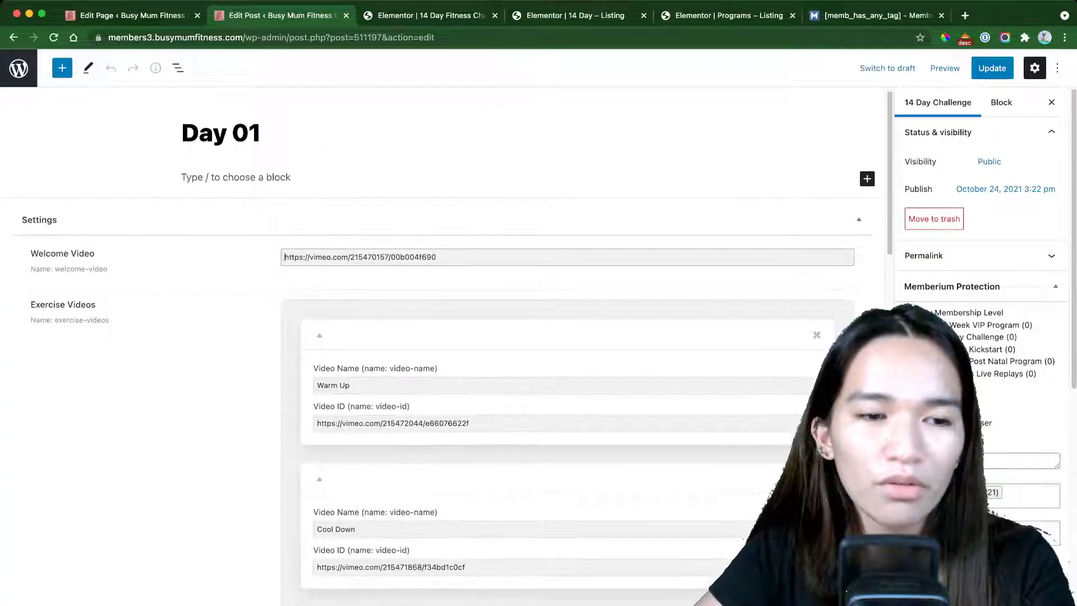
scroll(443, 348, "down", 4)
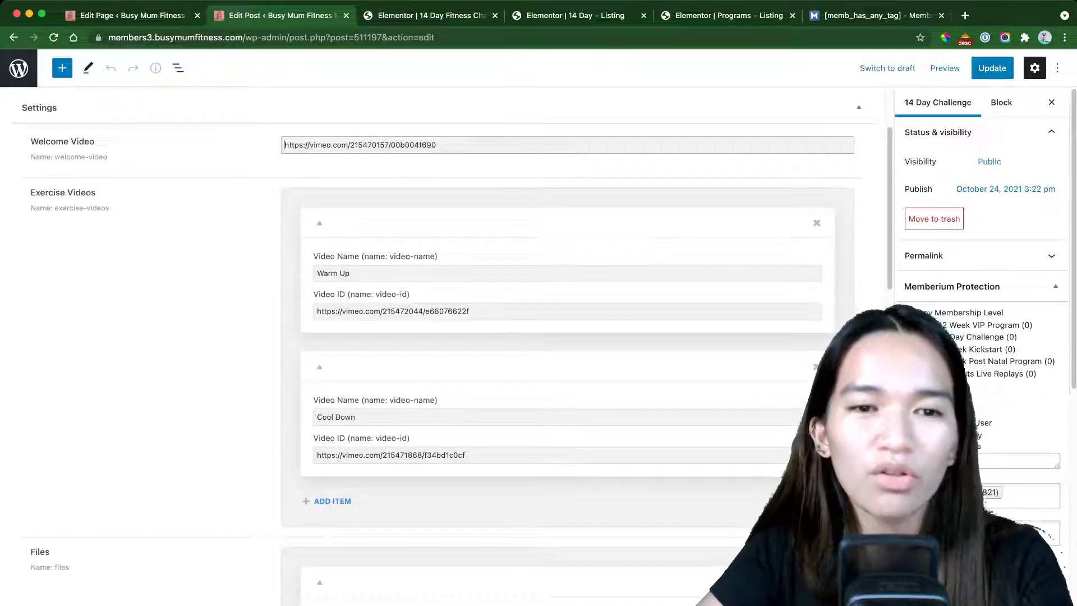
scroll(443, 347, "down", 3)
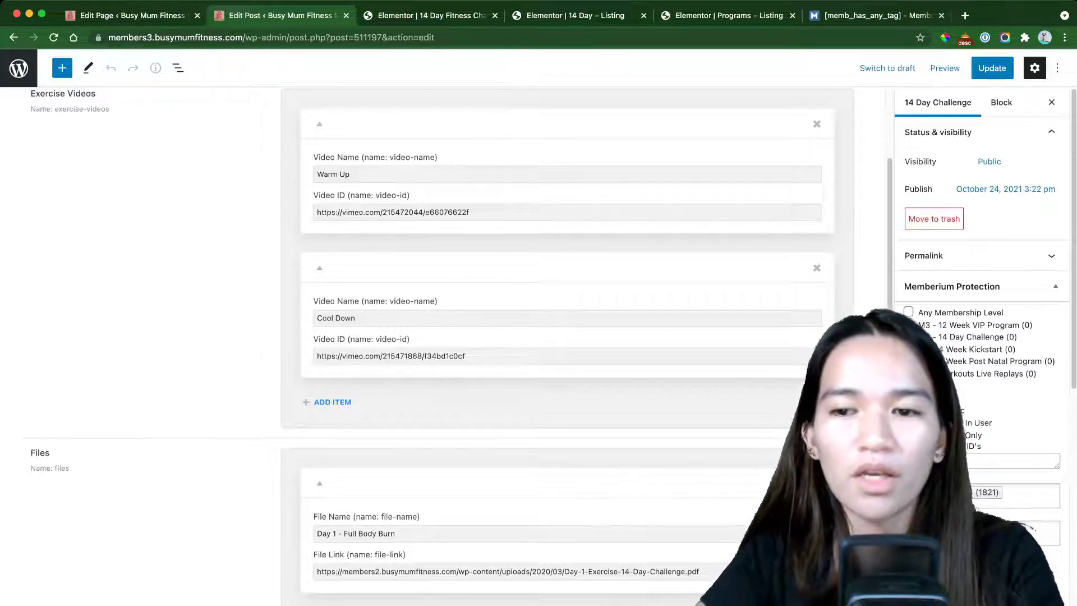
scroll(982, 280, "down", 3)
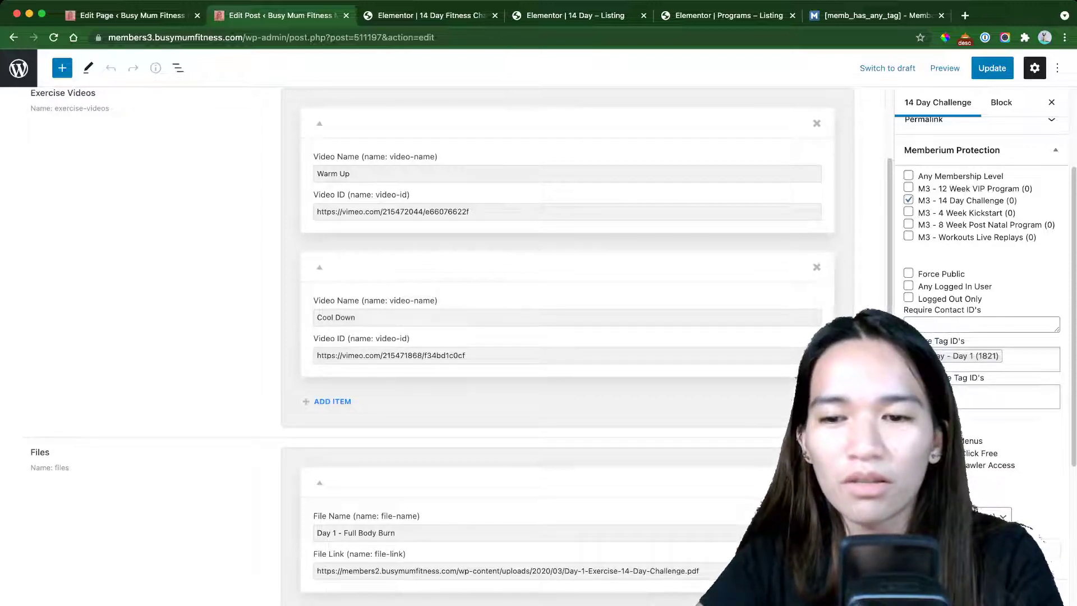
scroll(566, 337, "down", 5)
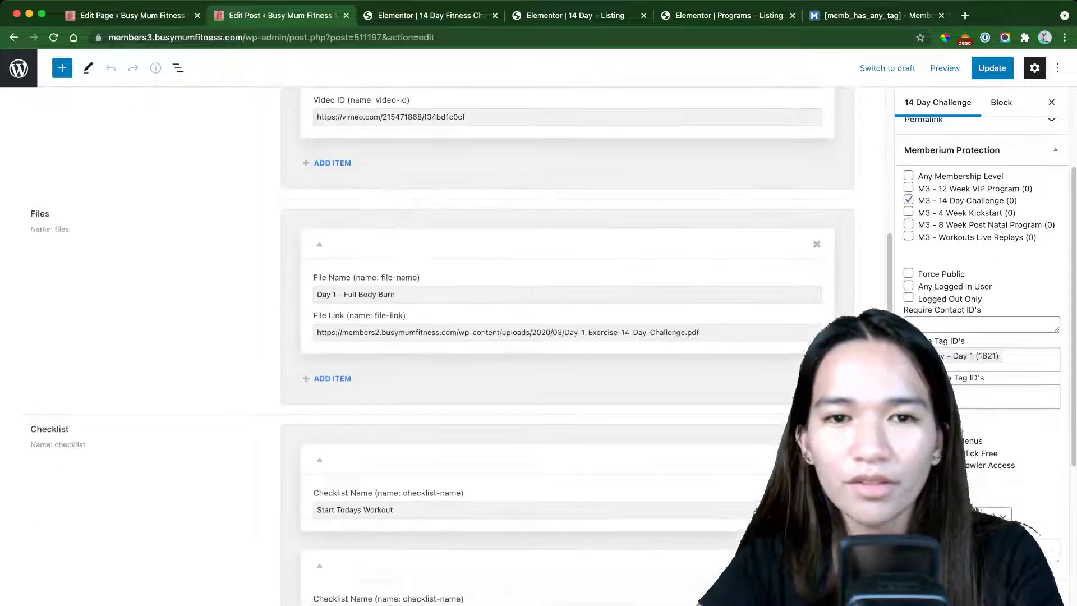
scroll(567, 337, "down", 6)
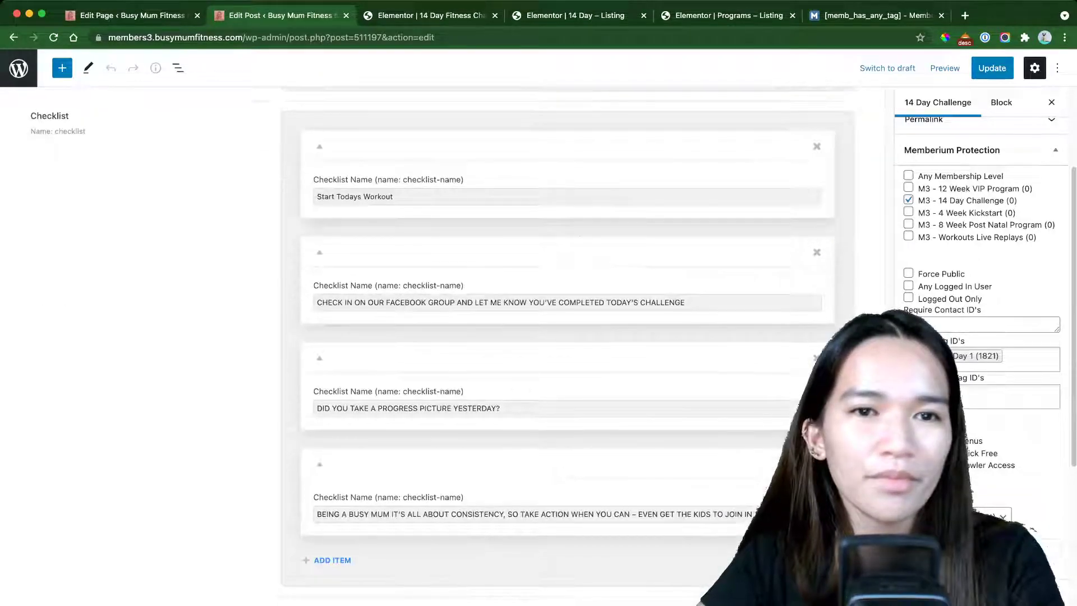
Switch to the live Day 01 page in the incognito window and look over its guidelines, Warm Up and Cool Down videos, and completion button.
key("super+Tab")
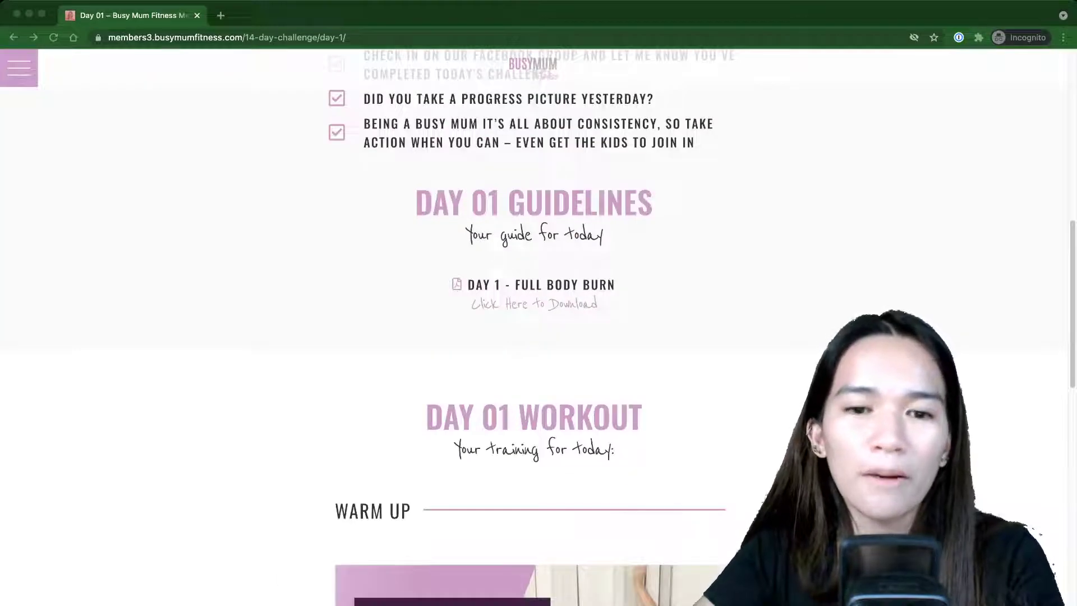
scroll(533, 337, "down", 6)
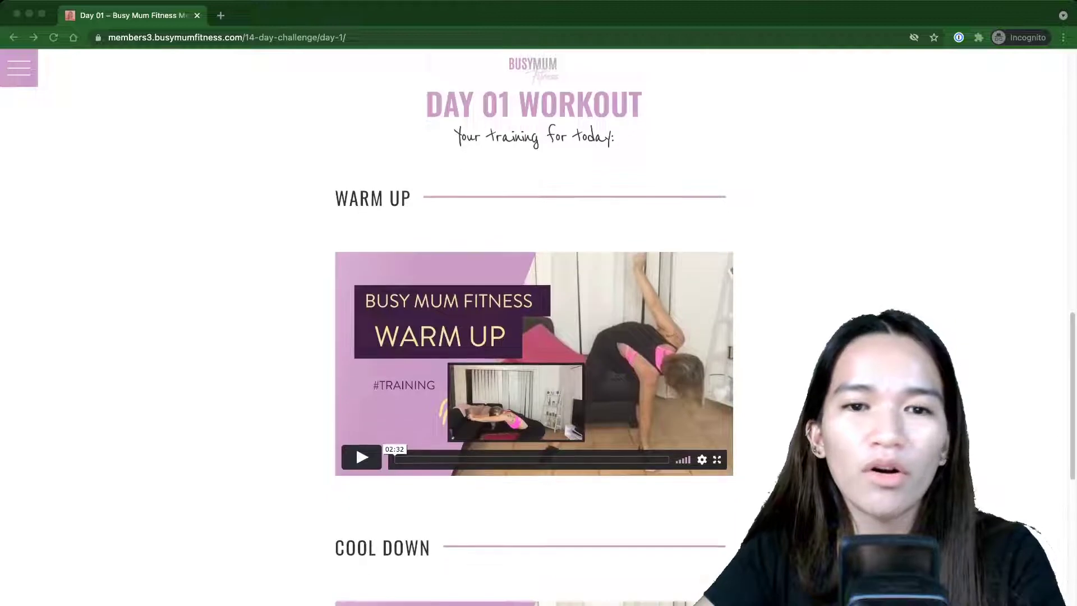
scroll(533, 337, "up", 3)
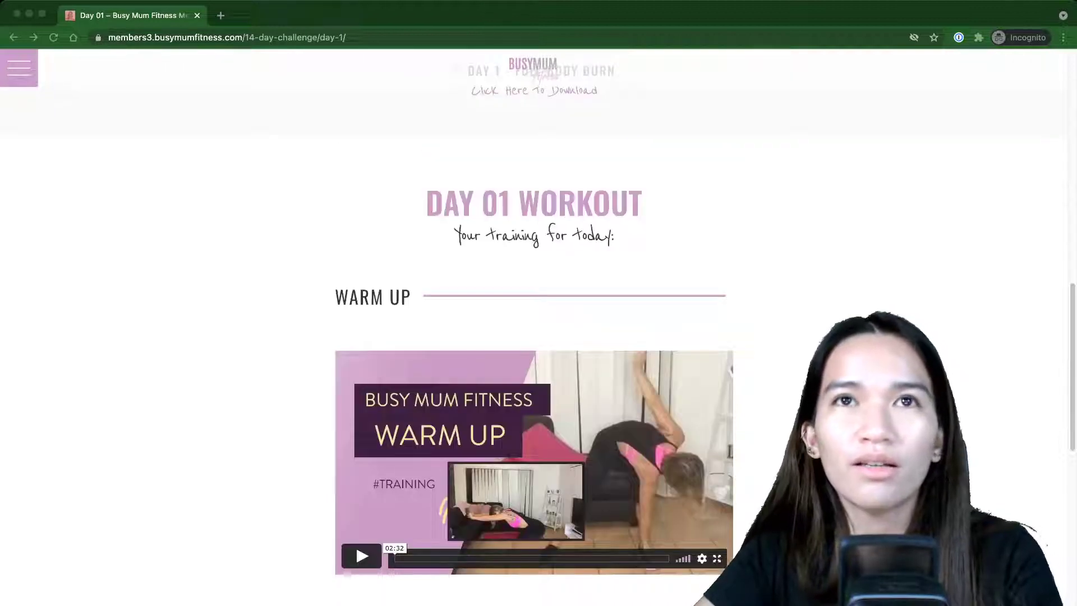
scroll(533, 336, "down", 4)
scroll(533, 337, "down", 4)
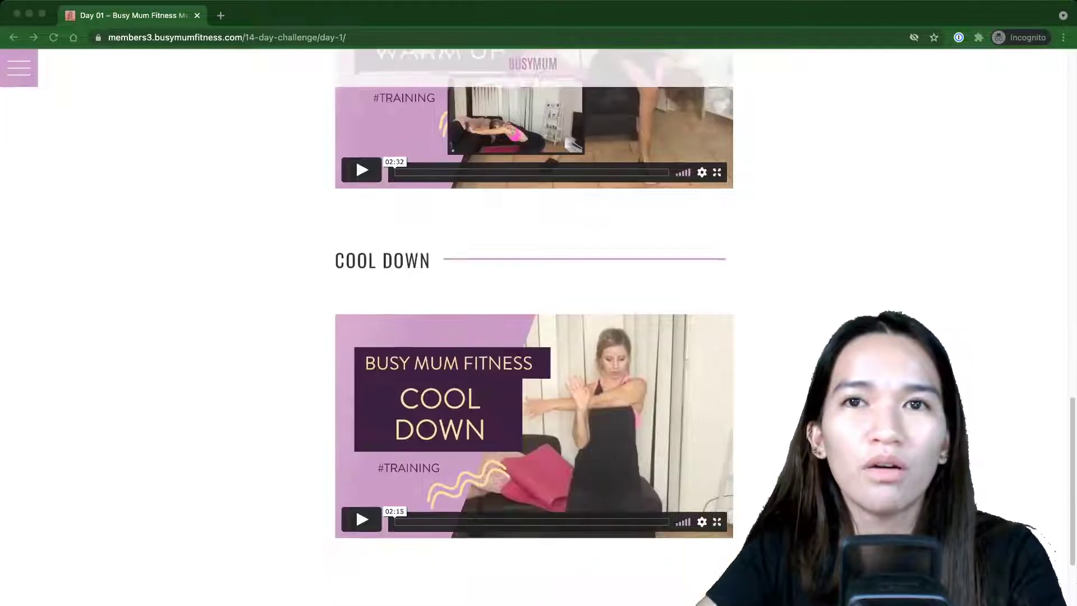
scroll(533, 337, "down", 3)
scroll(533, 337, "down", 1)
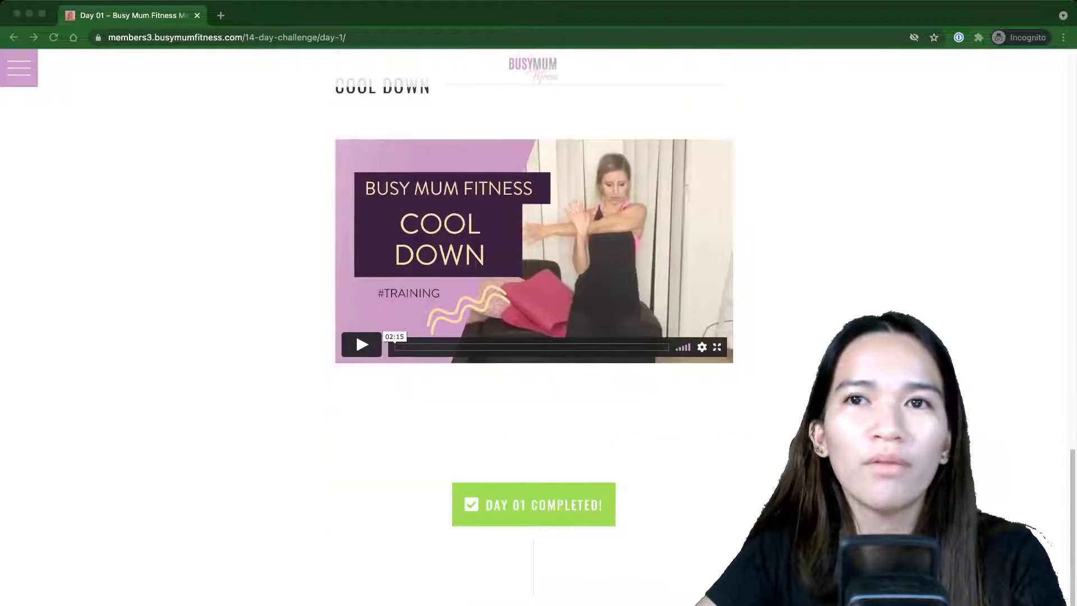
Return to the Day 01 post editor, add an empty third item to the Exercise Videos repeater, and remove it again.
key("super+grave")
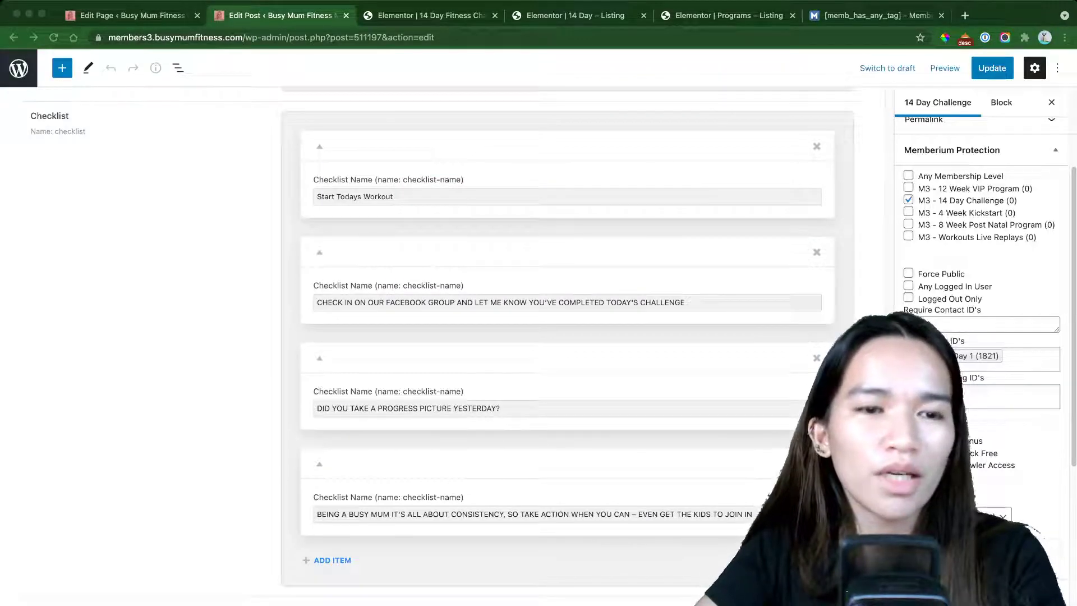
scroll(567, 337, "up", 8)
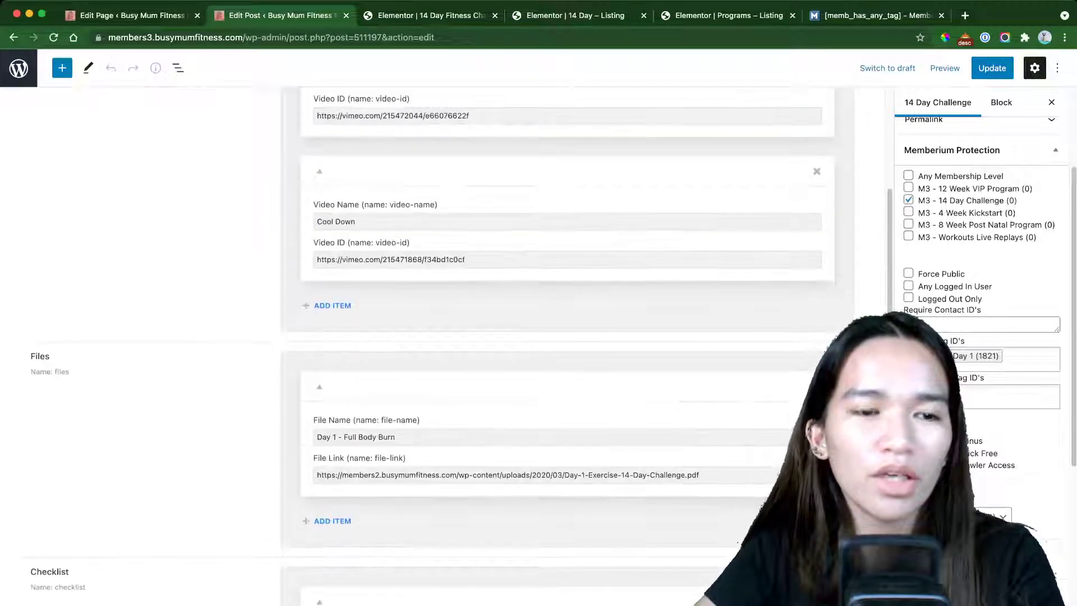
scroll(568, 337, "up", 4)
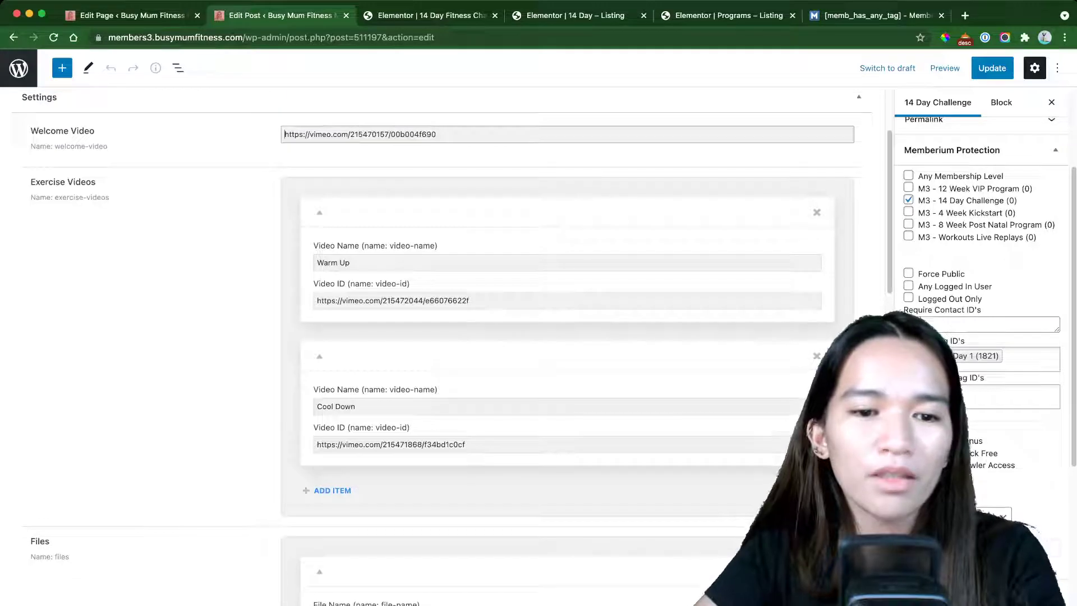
scroll(442, 348, "down", 1)
left_click(333, 476)
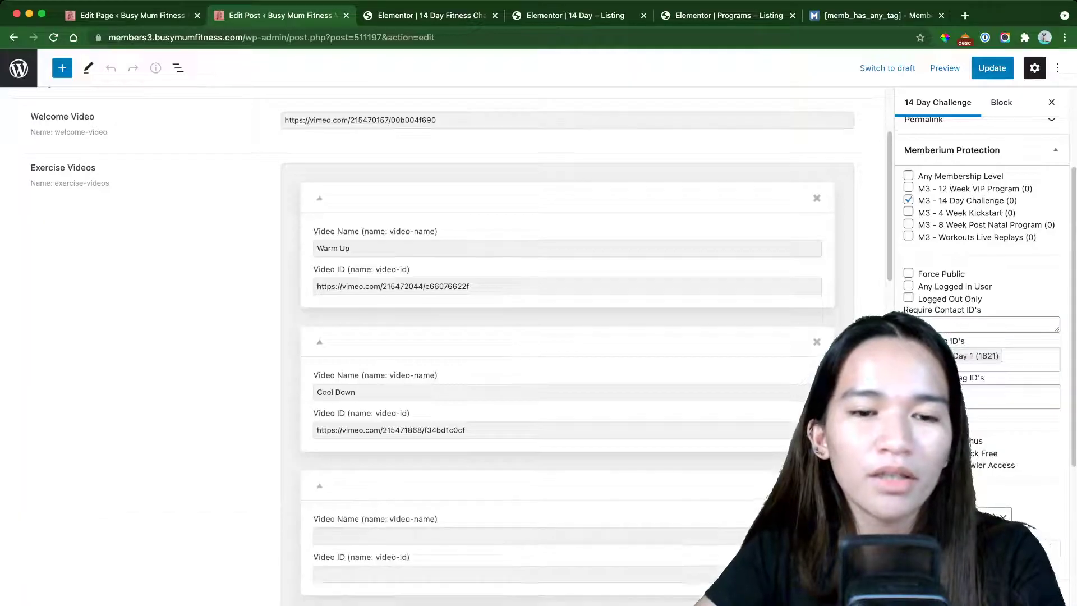
scroll(442, 348, "down", 4)
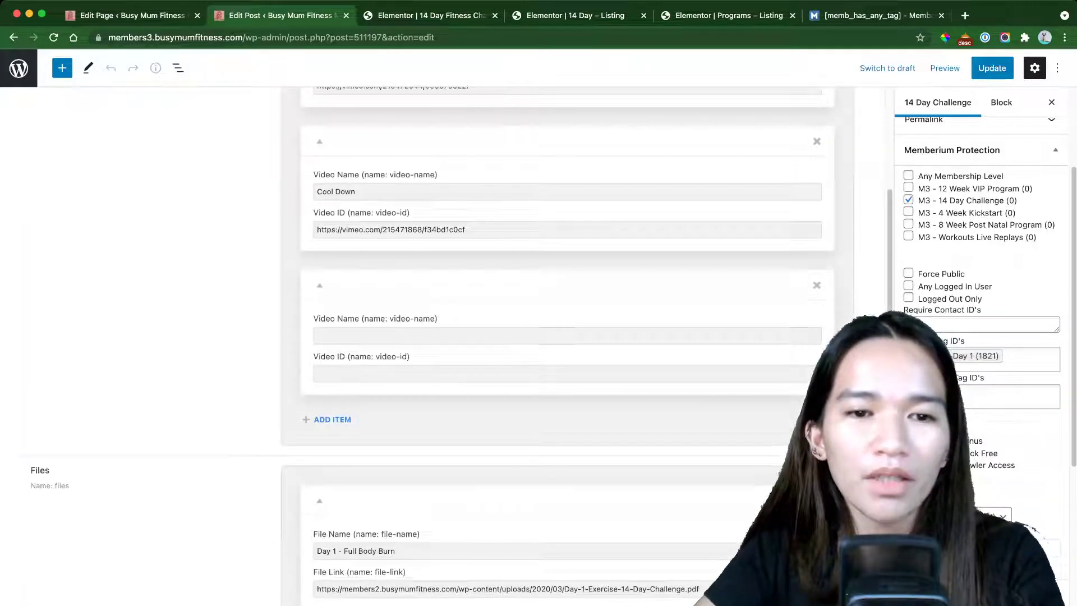
left_click(442, 336)
left_click(442, 374)
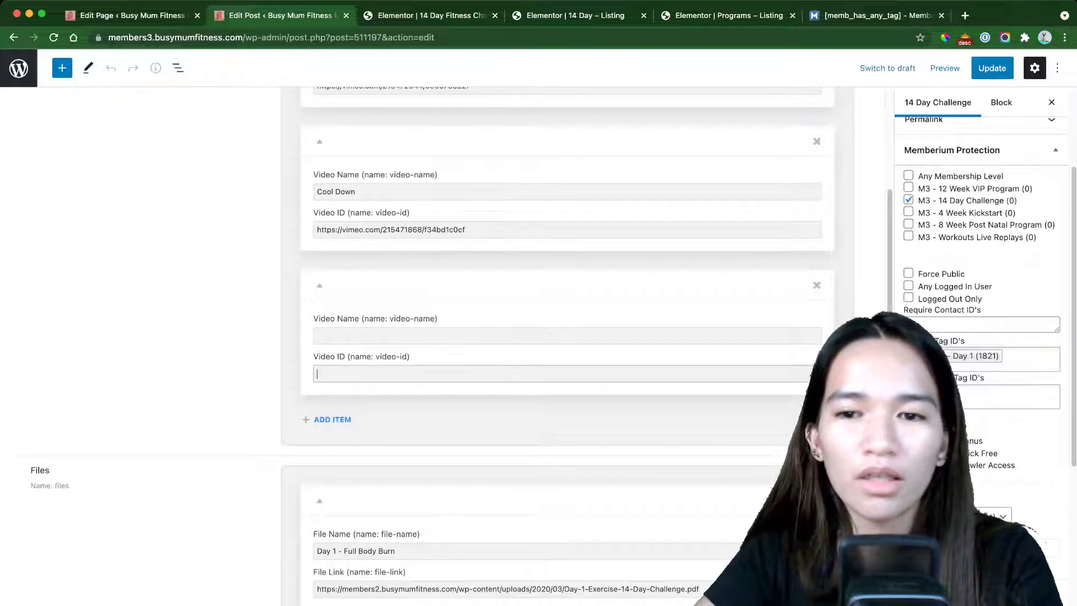
left_click(817, 285)
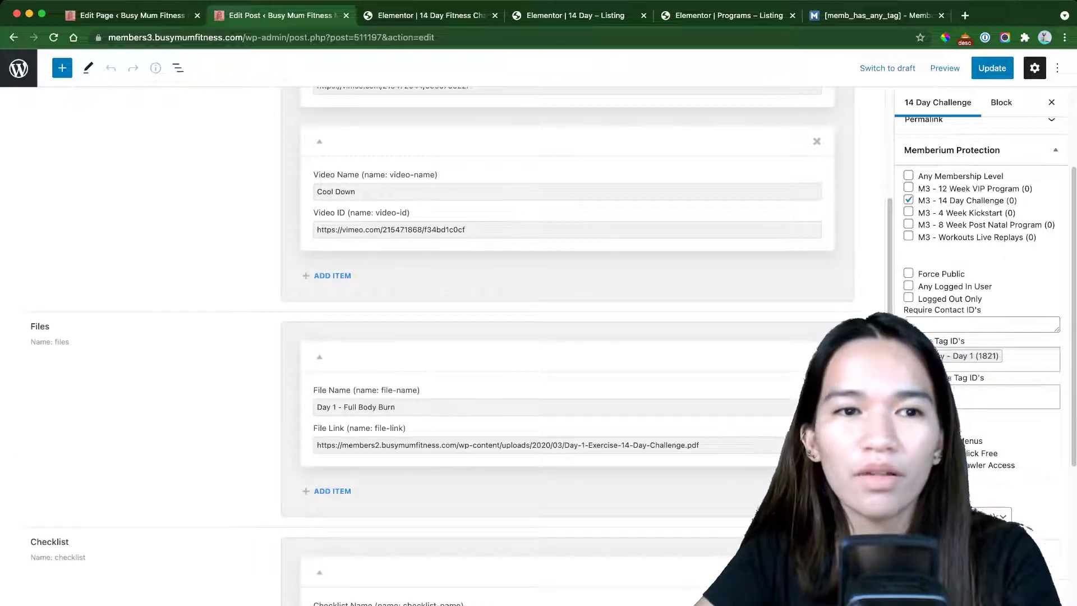